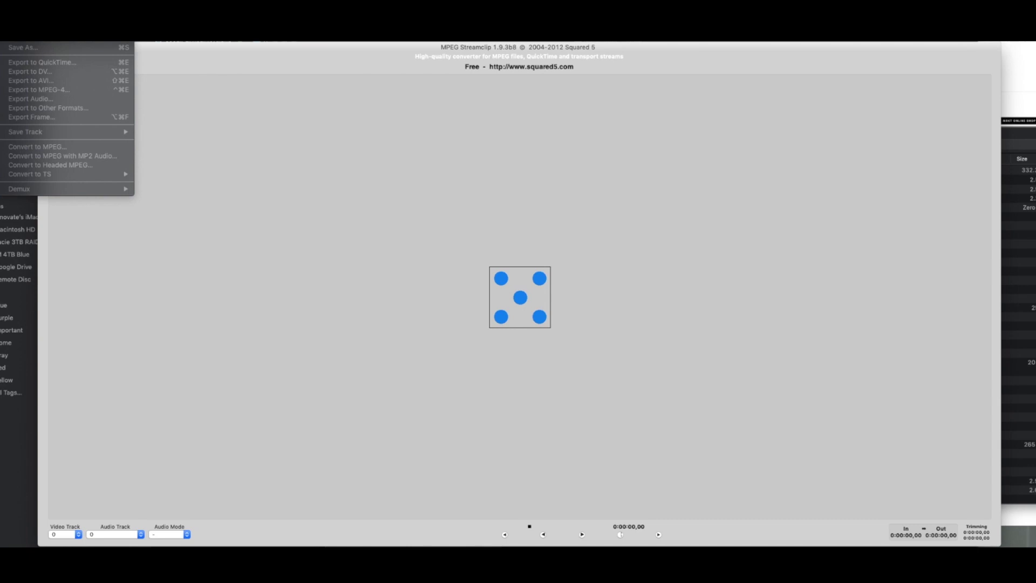
# Load zoom_0.mp4 in MPEG Streamclip and scrub to about 0:06:52.
pyautogui.click(155, 52)
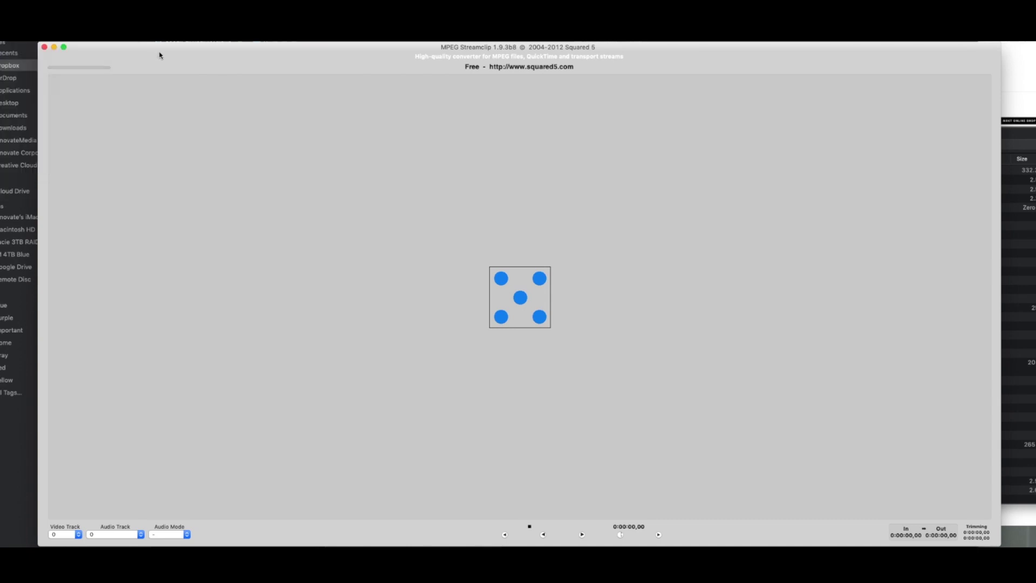
pyautogui.click(610, 151)
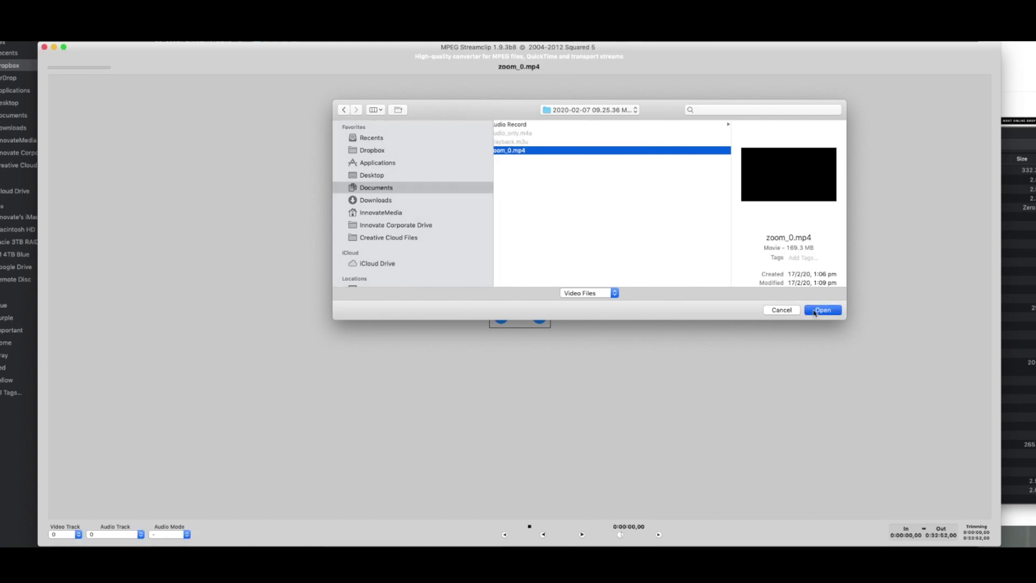
pyautogui.click(834, 311)
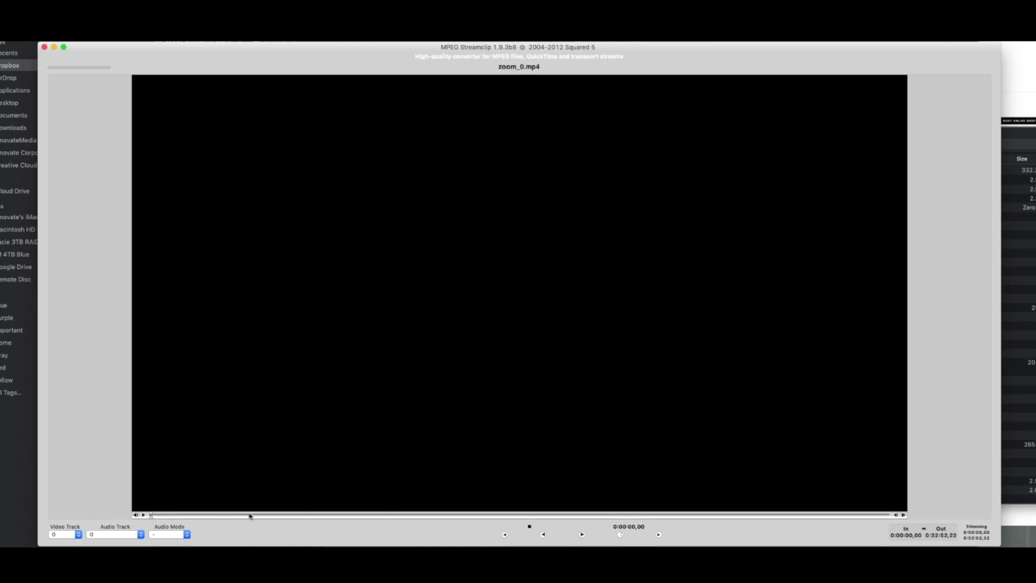
pyautogui.moveTo(250, 515); pyautogui.dragTo(305, 517)
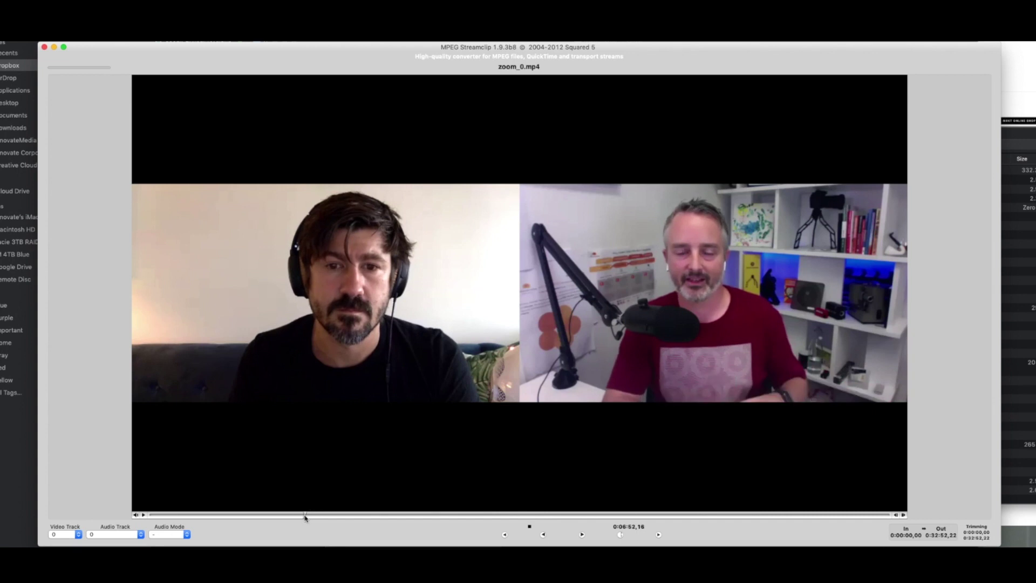
# Mark the excerpt from in point 0:06:52,18 to out point 0:07:45,18, about 53 seconds.
pyautogui.press('i')
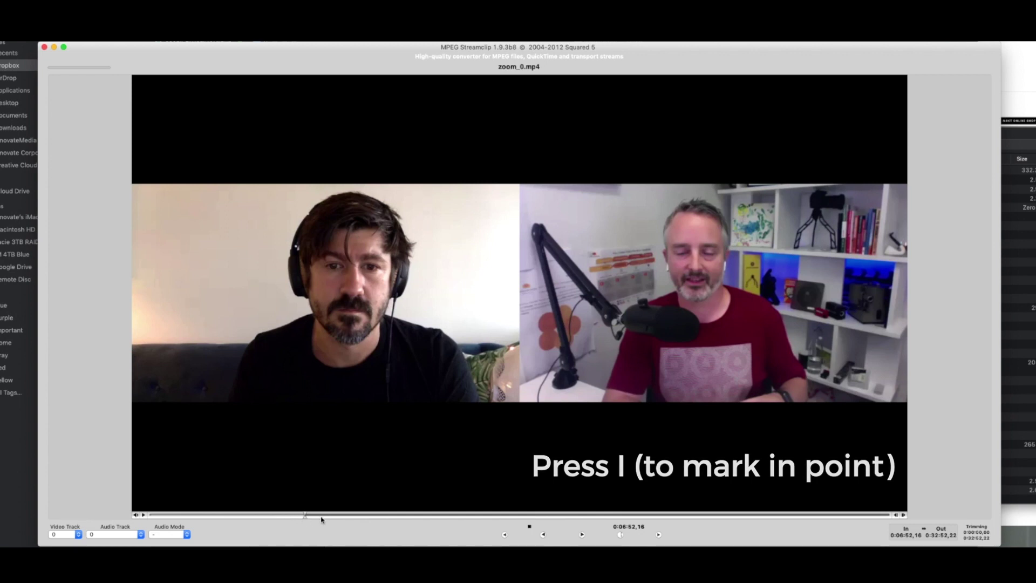
pyautogui.press('space')
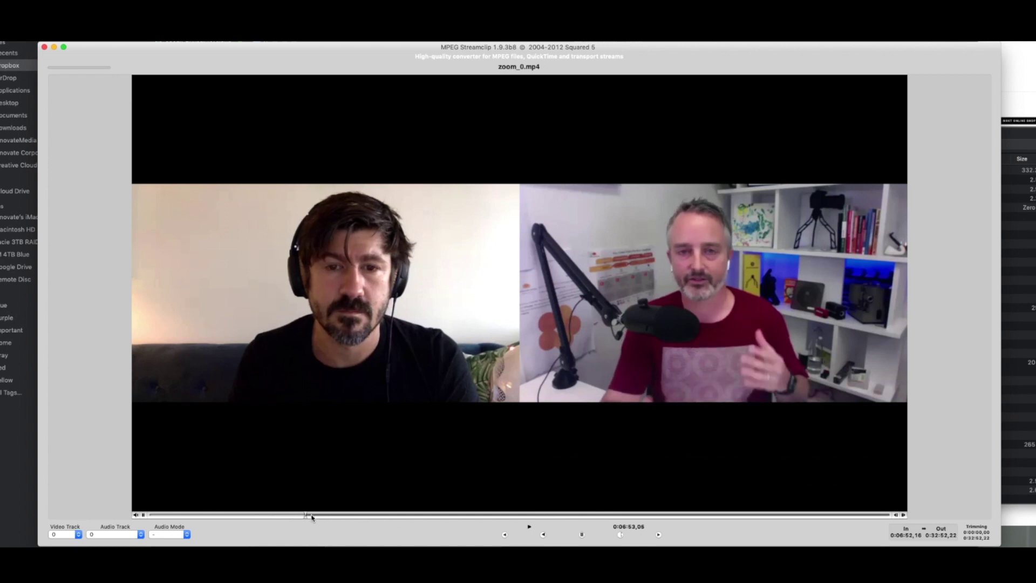
pyautogui.moveTo(312, 517); pyautogui.dragTo(325, 517)
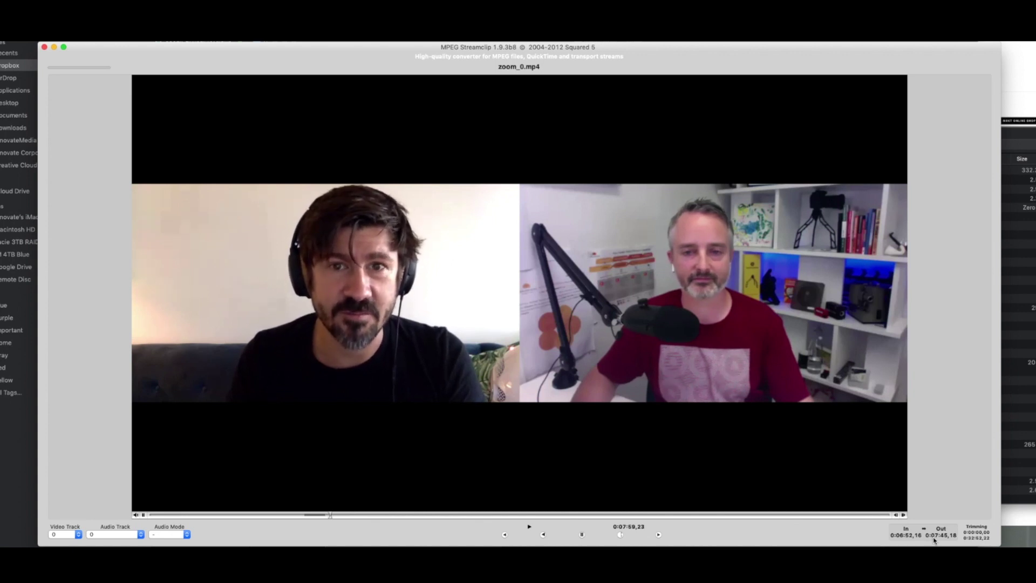
pyautogui.click(143, 515)
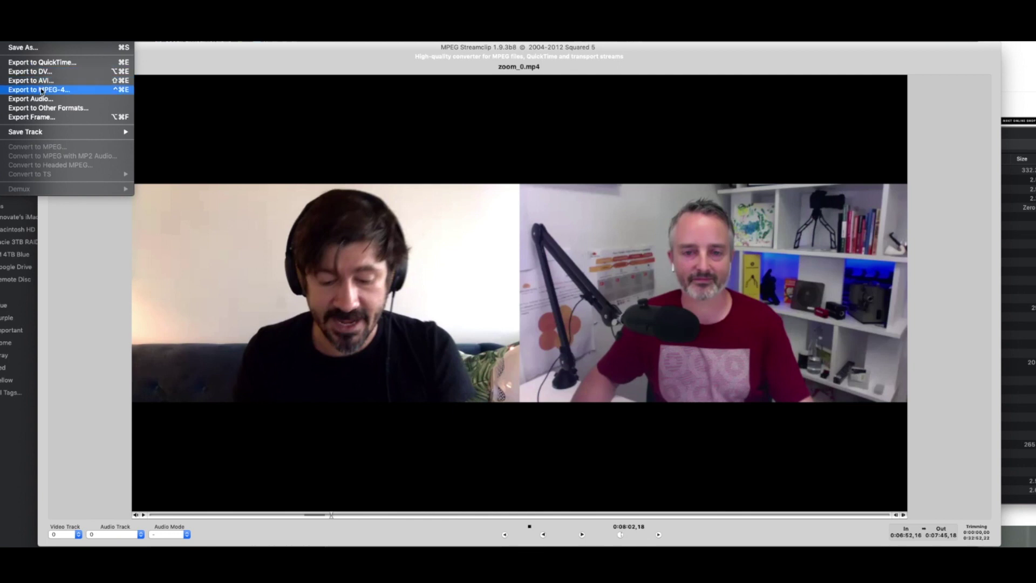
# Set up an MPEG-4 export with H.264 at 100% quality and 1280×720 frame size.
pyautogui.click(42, 90)
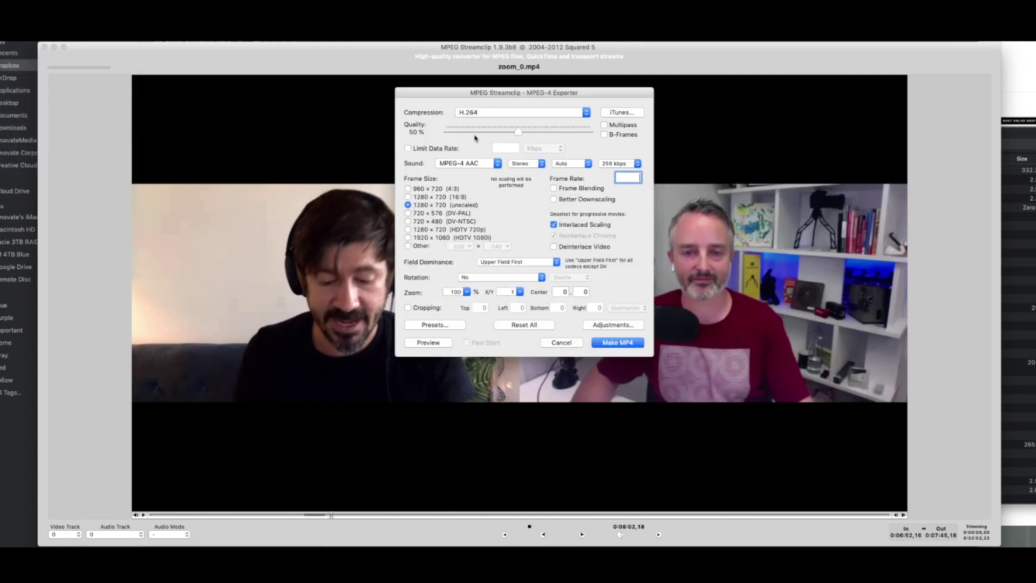
pyautogui.moveTo(518, 133); pyautogui.dragTo(591, 133)
# Save the excerpt as zoom_extract01.mp4 beside the original recording.
pyautogui.click(627, 345)
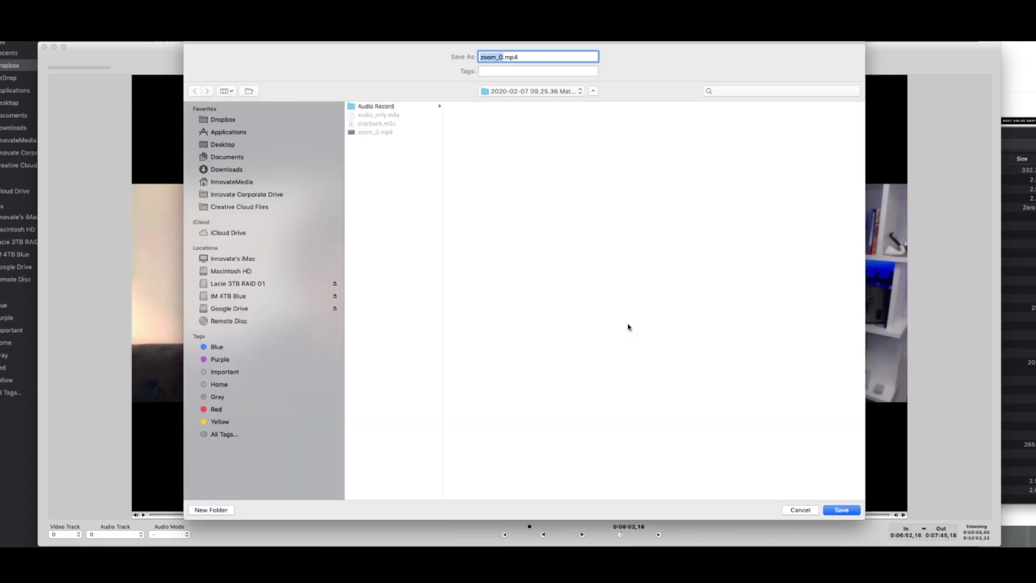
pyautogui.click(502, 56)
pyautogui.press('BackSpace')
pyautogui.write('extract')
pyautogui.write('01')
pyautogui.click(842, 510)
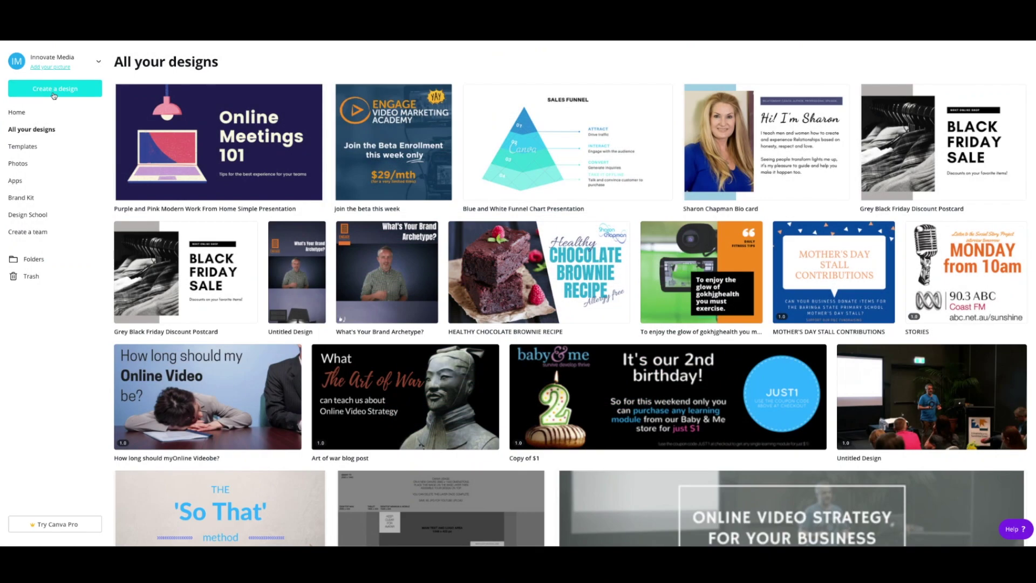
# Create a new custom-size Canva design of 1080 × 1080 px.
pyautogui.click(56, 90)
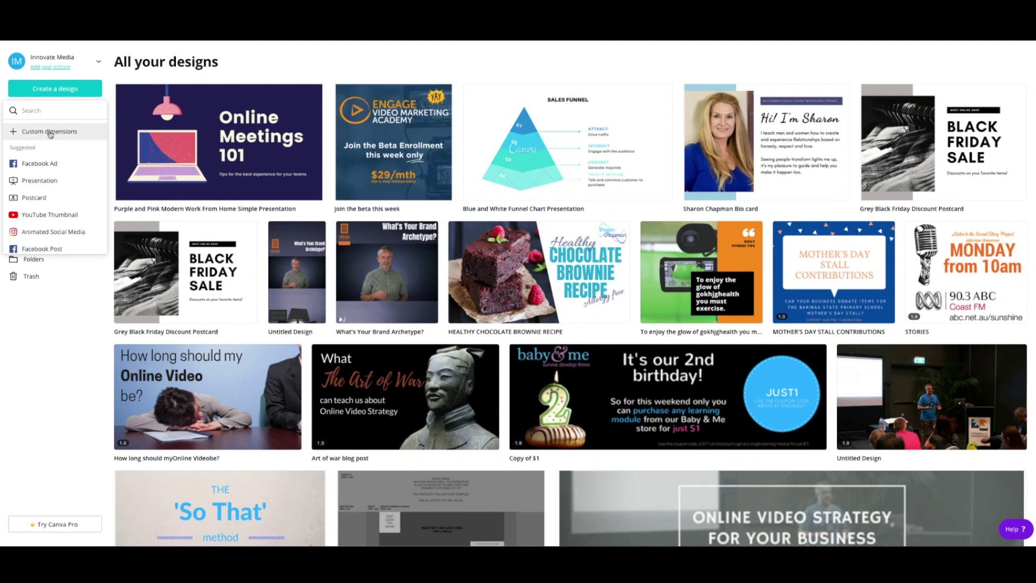
pyautogui.click(49, 131)
pyautogui.write('1080')
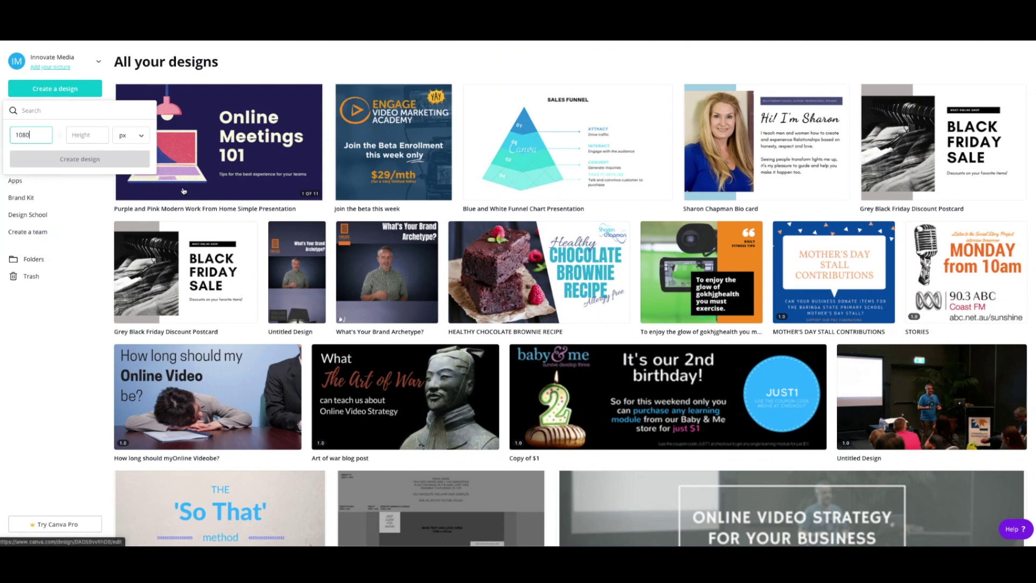
pyautogui.click(100, 138)
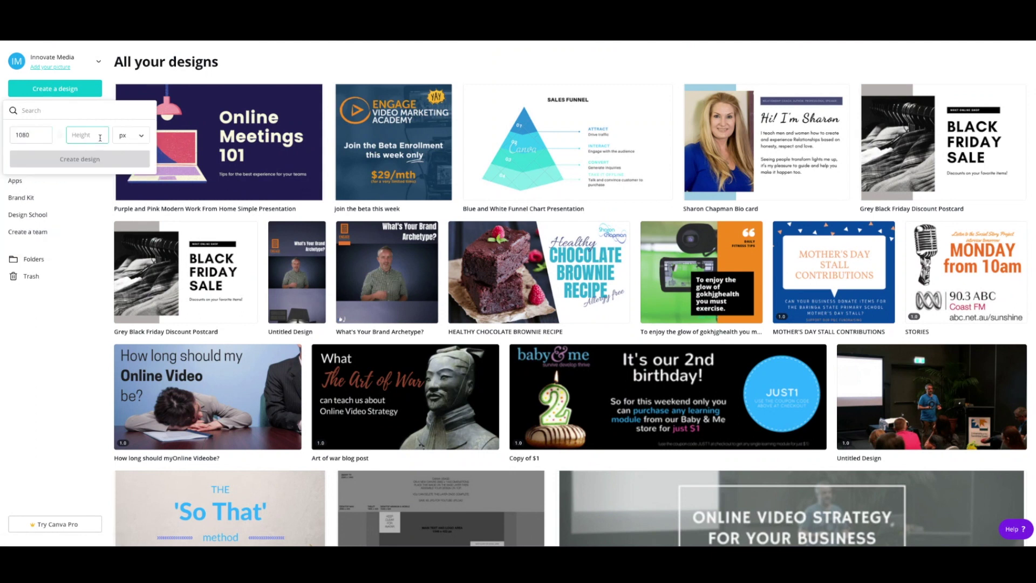
pyautogui.write('1080')
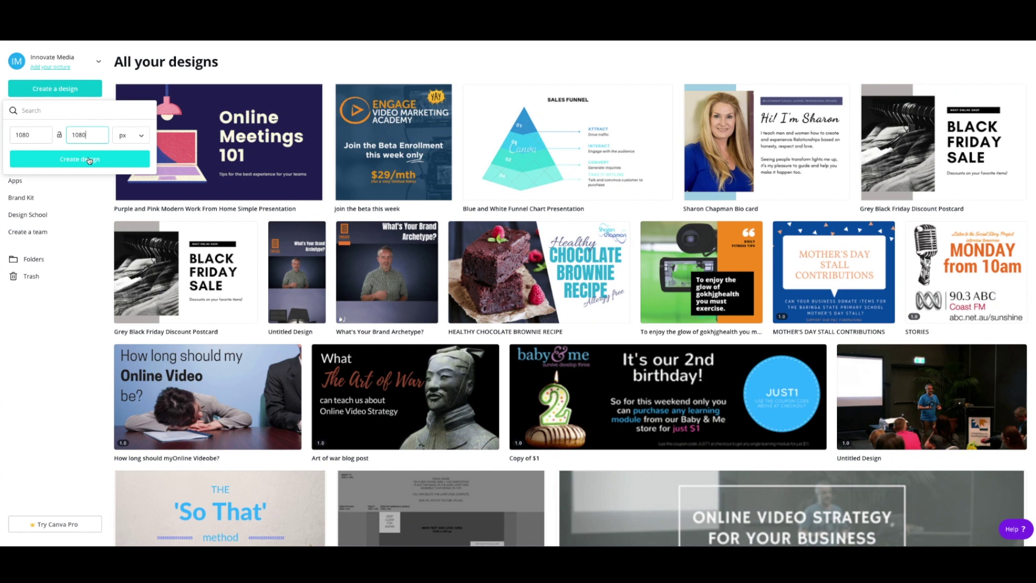
pyautogui.click(90, 160)
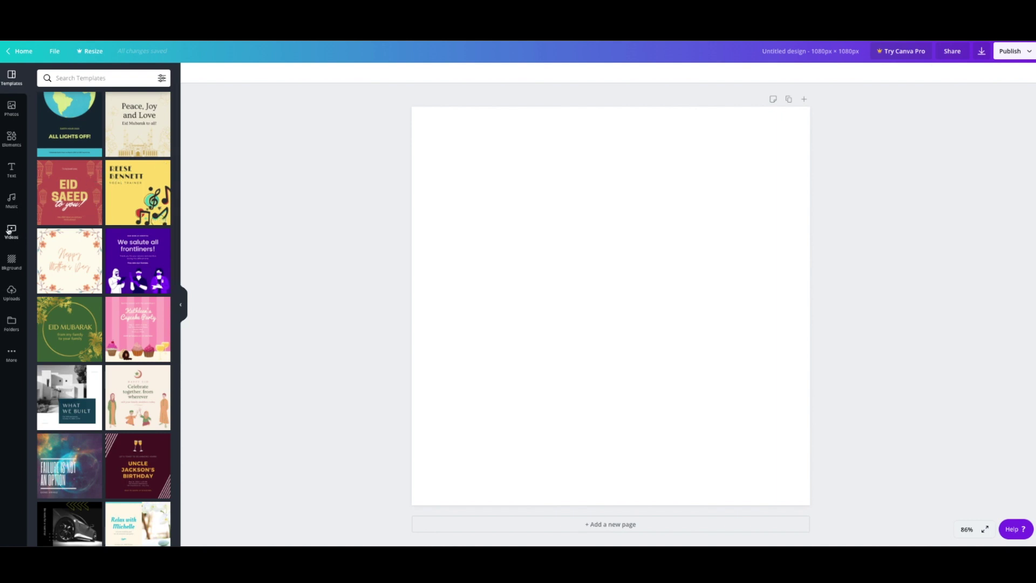
# Upload zoom_extract01.mp4 from the computer into Canva's Uploads.
pyautogui.click(11, 292)
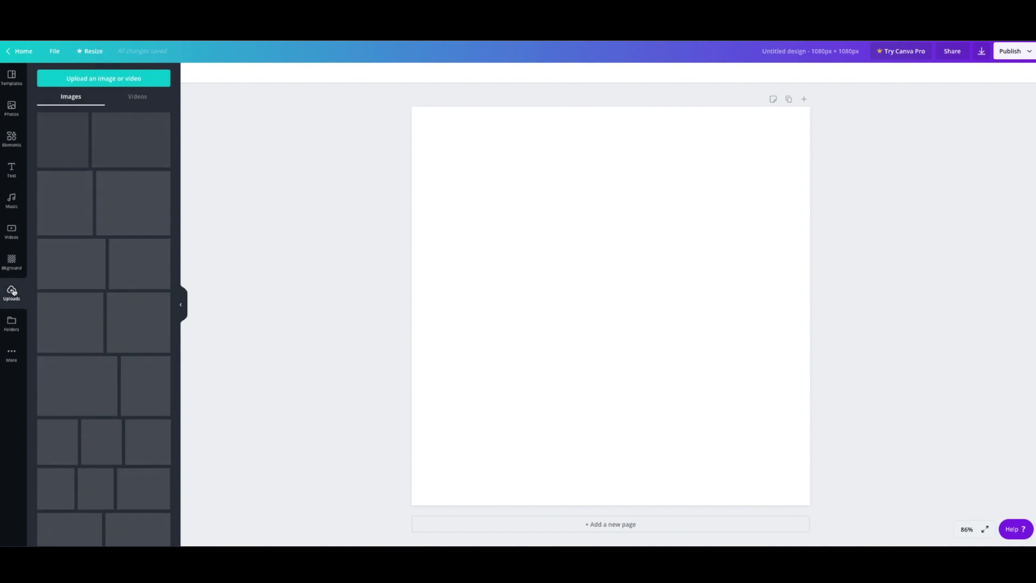
pyautogui.click(101, 81)
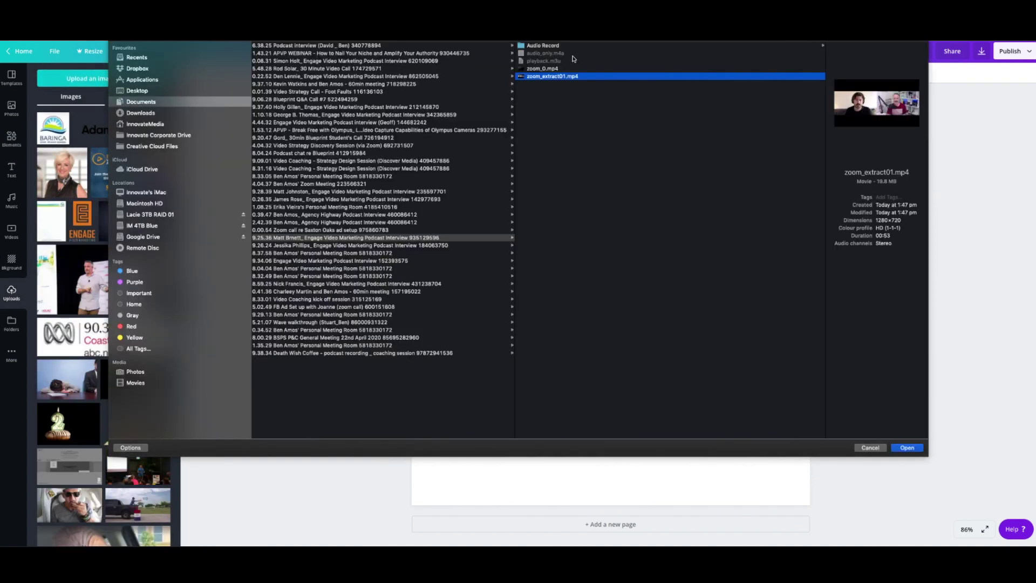
pyautogui.click(908, 448)
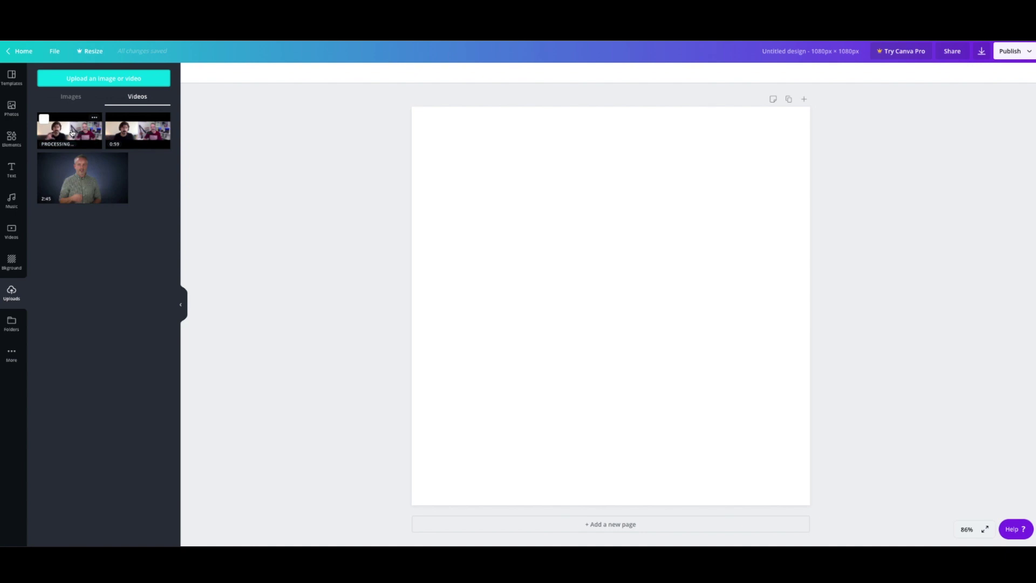
# Add the 0:53 interview clip and scale it to span the page width across the middle.
pyautogui.click(62, 130)
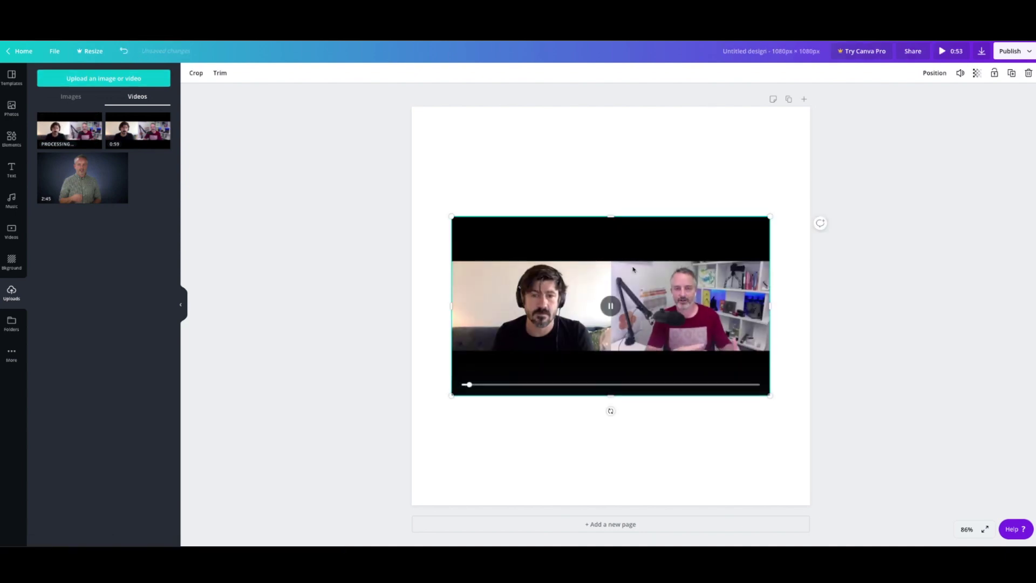
pyautogui.moveTo(666, 275); pyautogui.dragTo(627, 254)
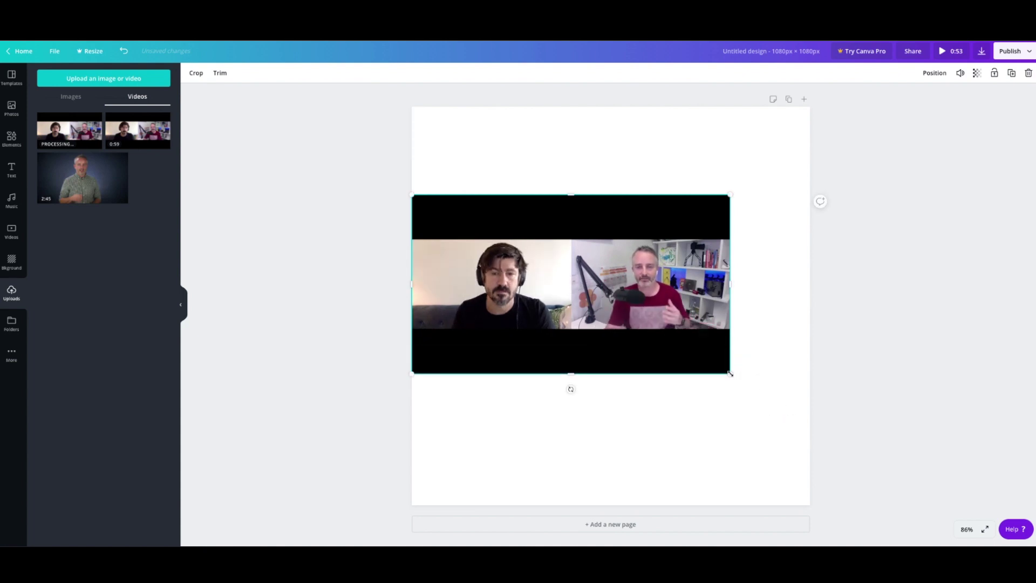
pyautogui.moveTo(731, 373); pyautogui.dragTo(680, 347)
pyautogui.moveTo(777, 394); pyautogui.dragTo(851, 430)
pyautogui.click(694, 390)
pyautogui.moveTo(689, 396); pyautogui.dragTo(678, 383)
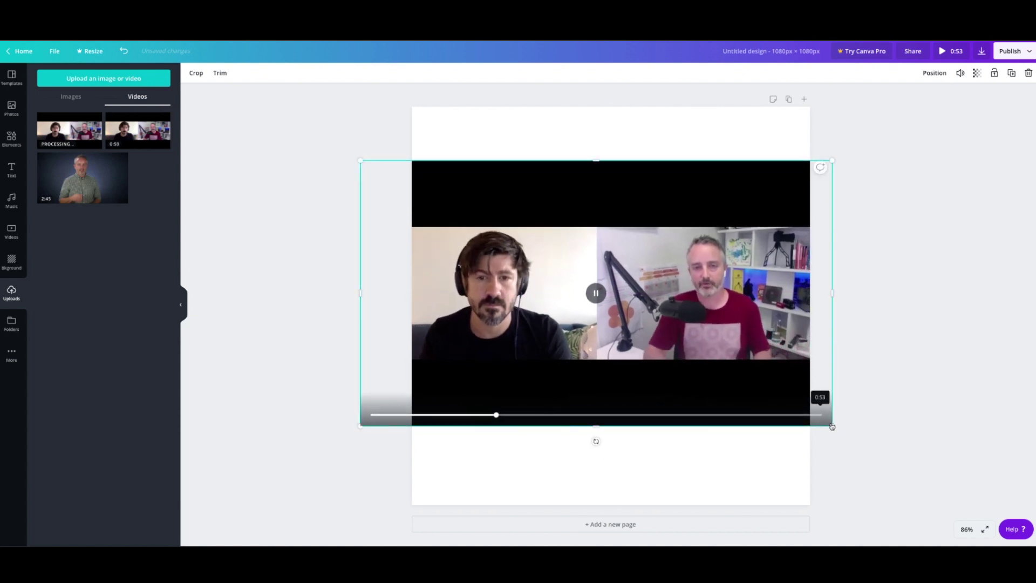
pyautogui.moveTo(832, 424); pyautogui.dragTo(844, 432)
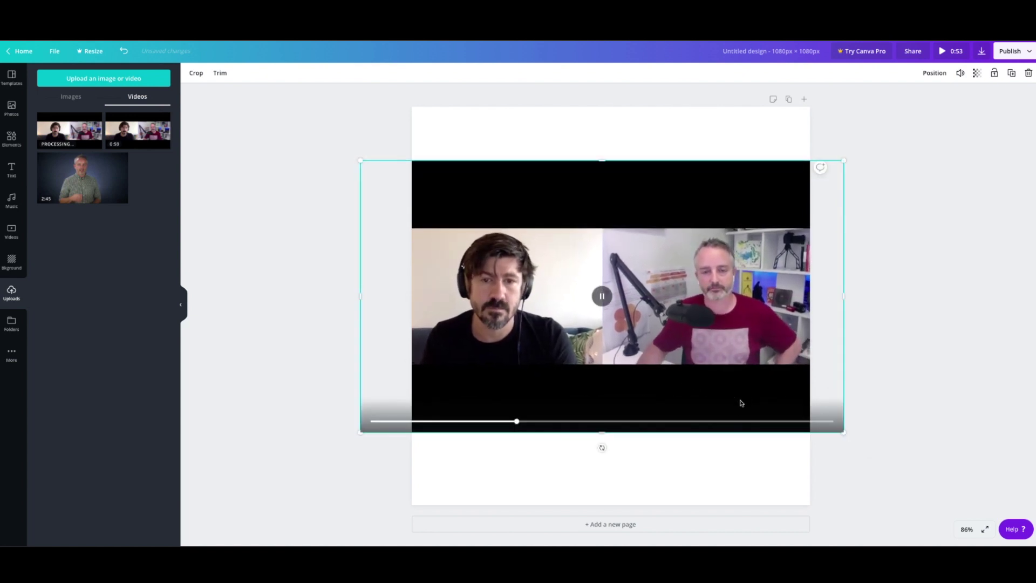
pyautogui.moveTo(737, 400)
pyautogui.mouseDown()
pyautogui.moveTo(735, 387)
pyautogui.moveTo(727, 407)
pyautogui.moveTo(744, 411)
pyautogui.mouseUp()
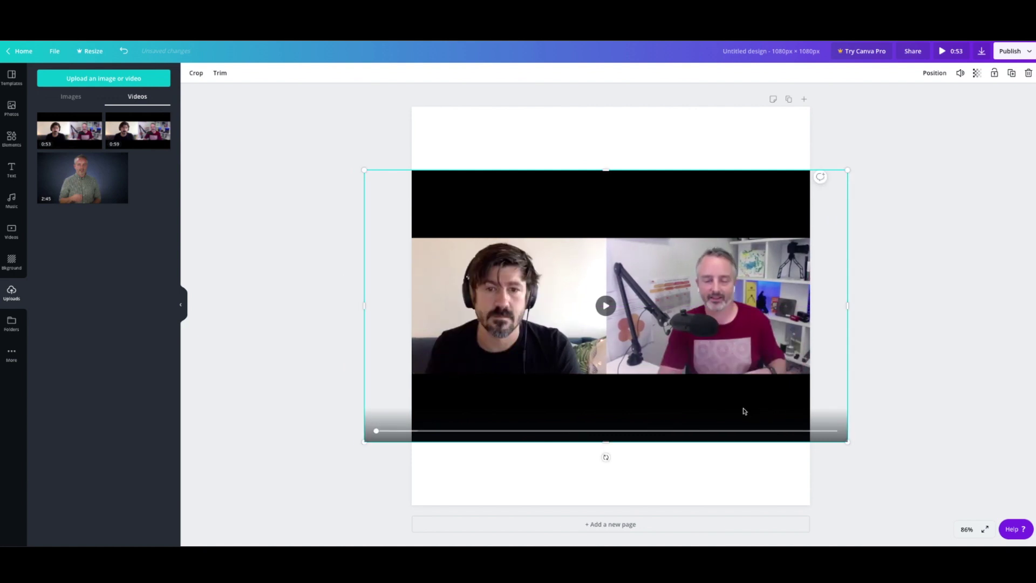
pyautogui.click(870, 285)
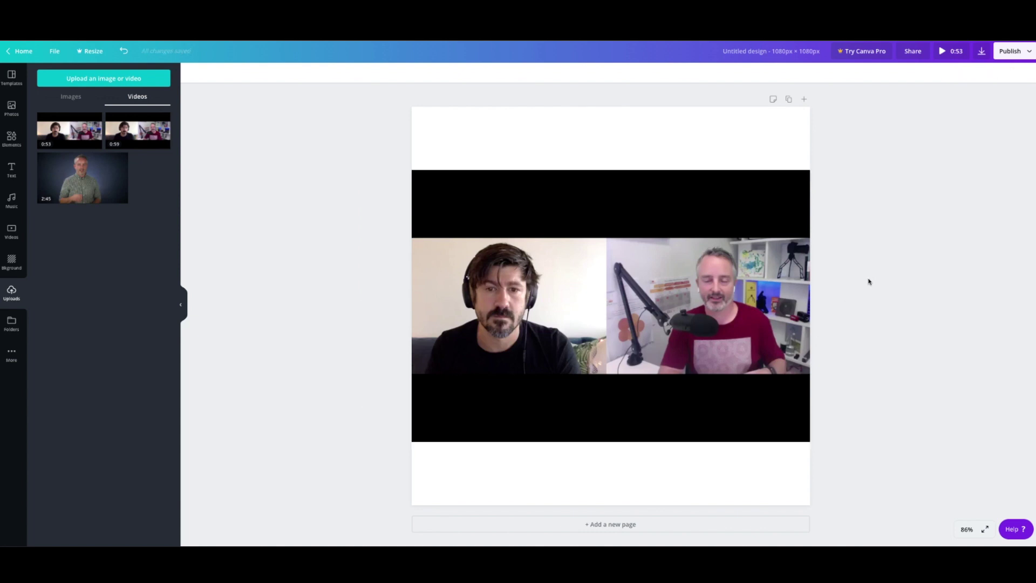
# Add a square shape, stretch it across the top strip and colour it dark blue.
pyautogui.click(12, 137)
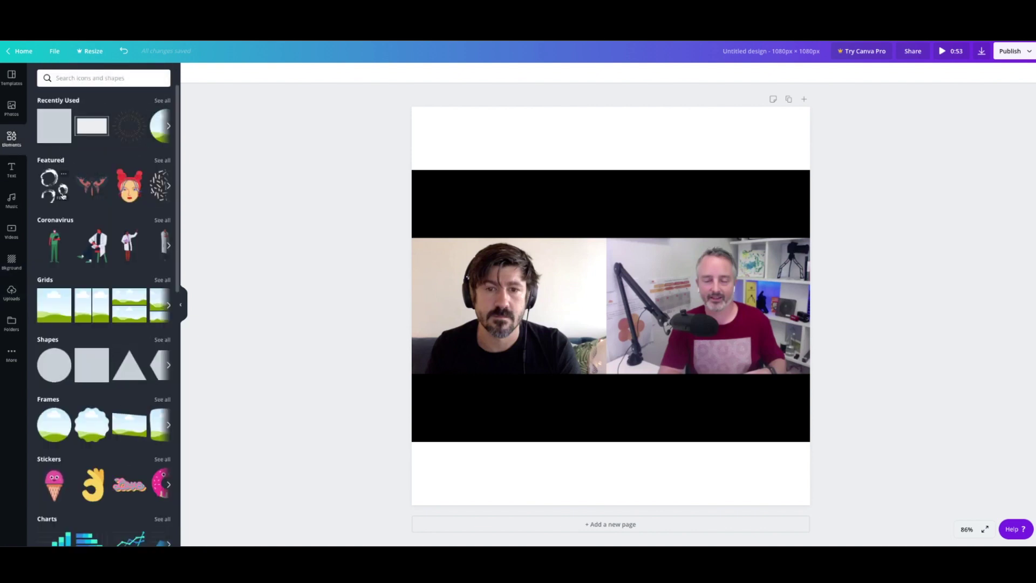
pyautogui.click(94, 368)
pyautogui.moveTo(580, 270); pyautogui.dragTo(454, 140)
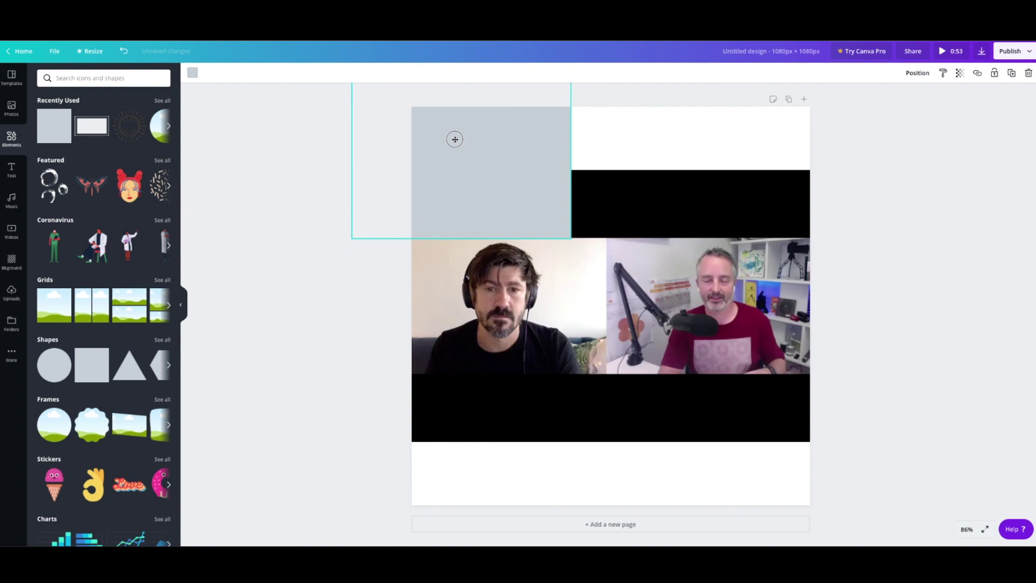
pyautogui.moveTo(570, 130); pyautogui.dragTo(829, 173)
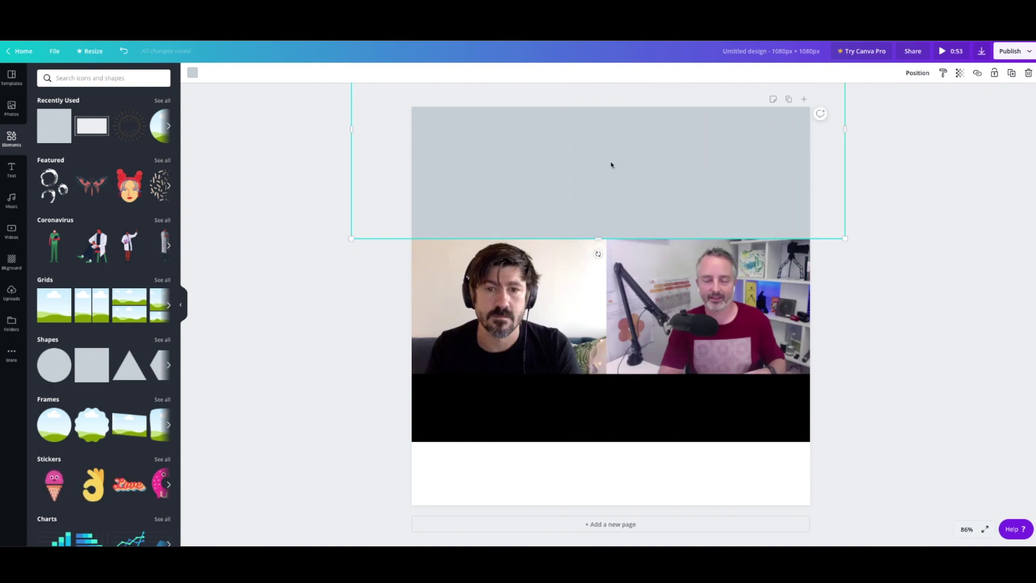
pyautogui.click(193, 72)
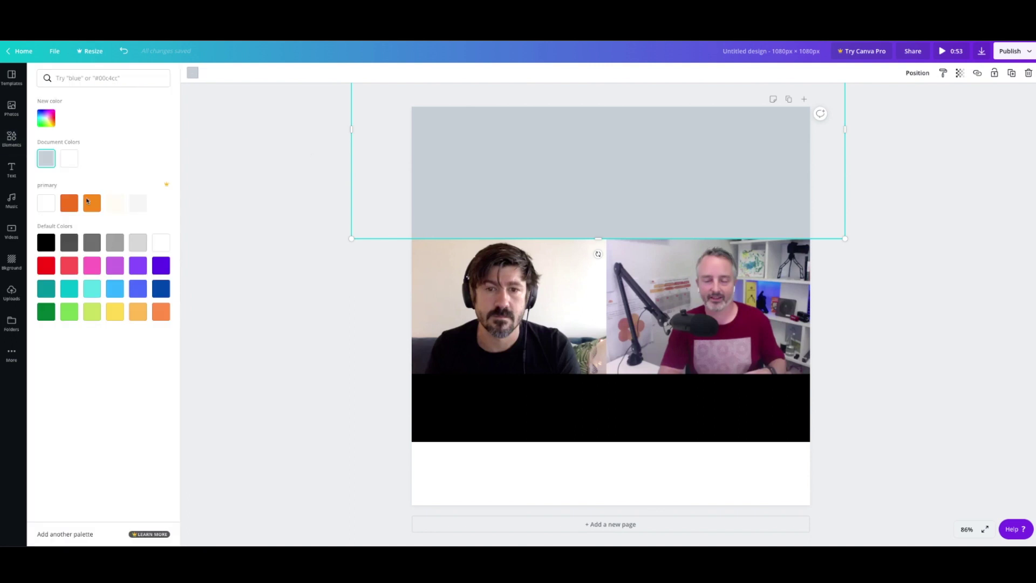
pyautogui.click(167, 289)
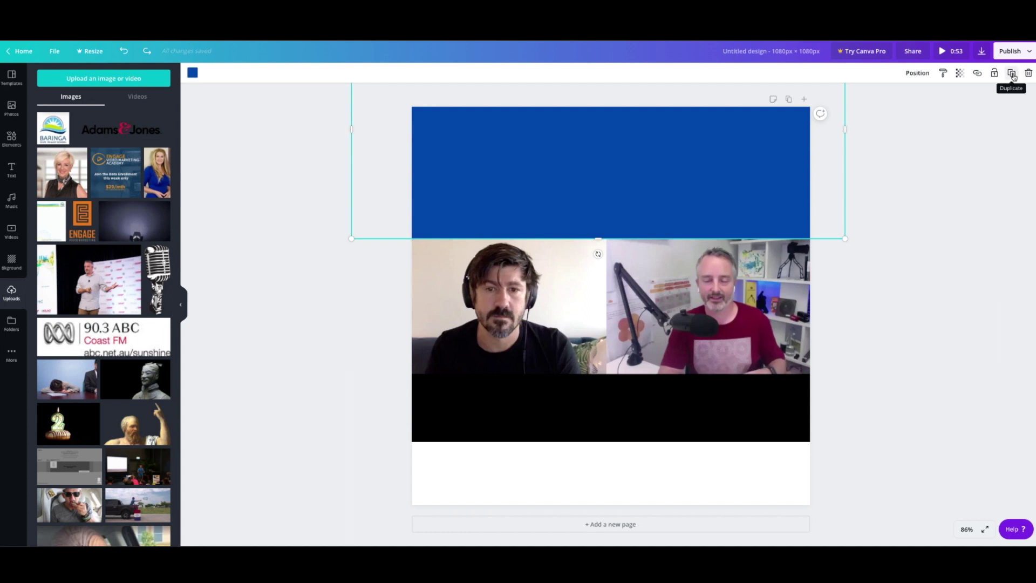
# Duplicate the blue band and place the copy below the video.
pyautogui.click(1012, 74)
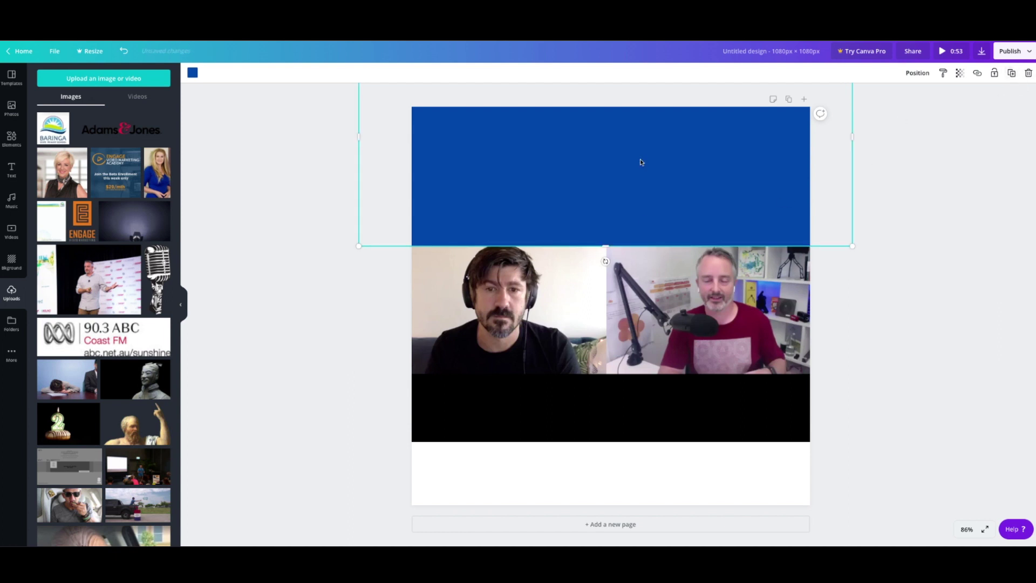
pyautogui.moveTo(640, 162); pyautogui.dragTo(639, 507)
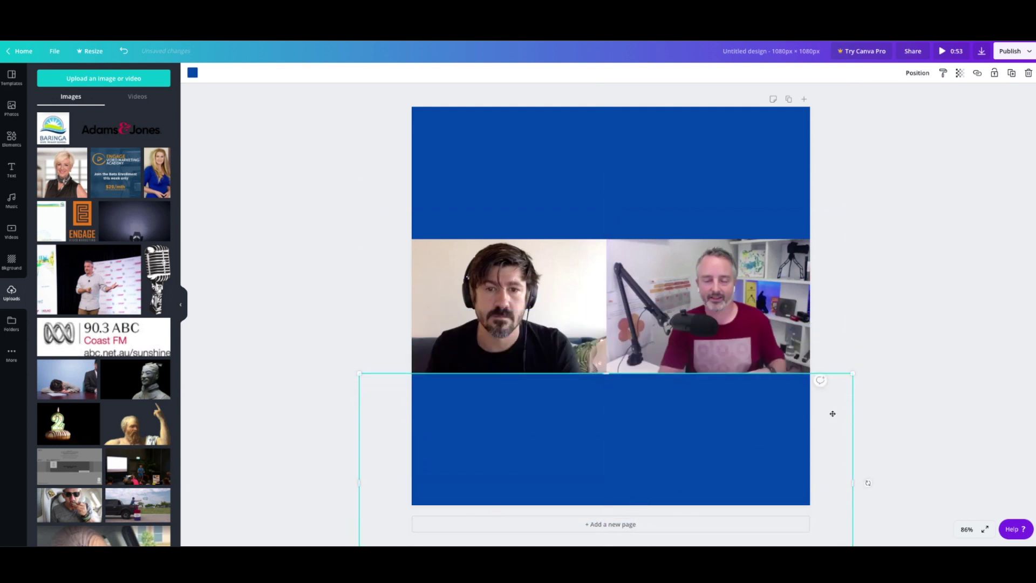
pyautogui.click(916, 364)
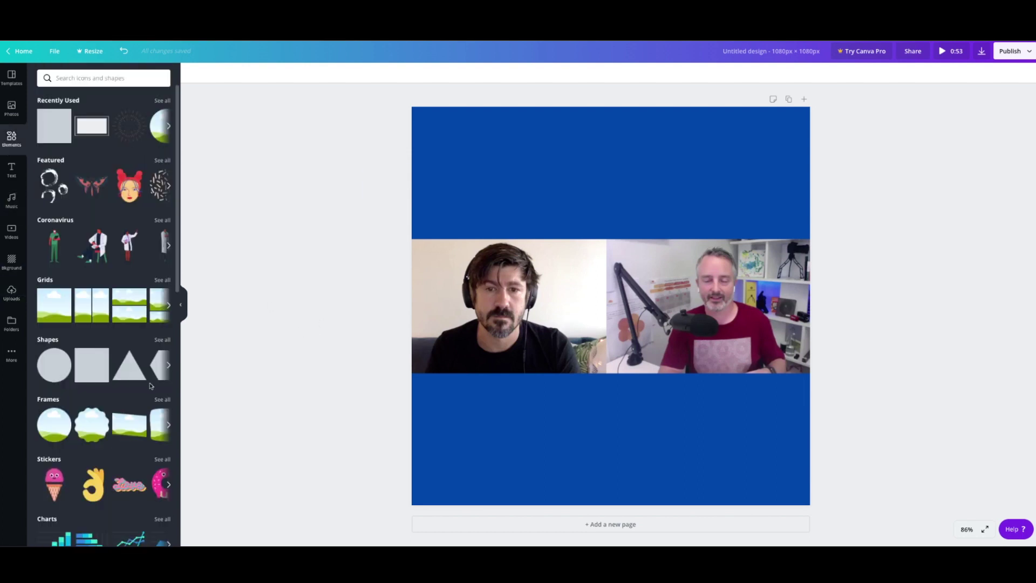
# Add the uploaded ENGAGE logo and fit it small into the top-left corner.
pyautogui.click(12, 293)
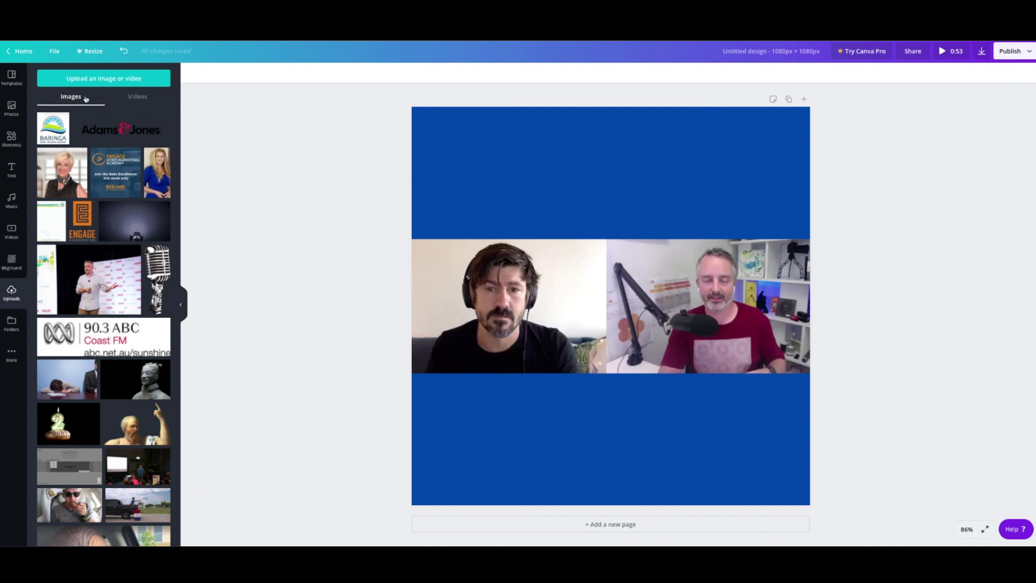
pyautogui.click(82, 219)
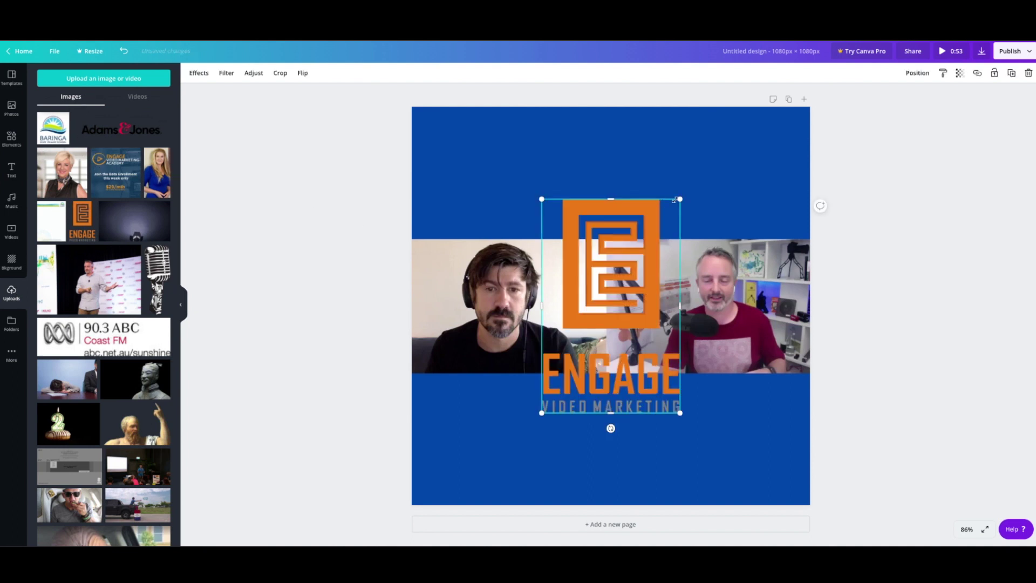
pyautogui.moveTo(674, 200); pyautogui.dragTo(449, 139)
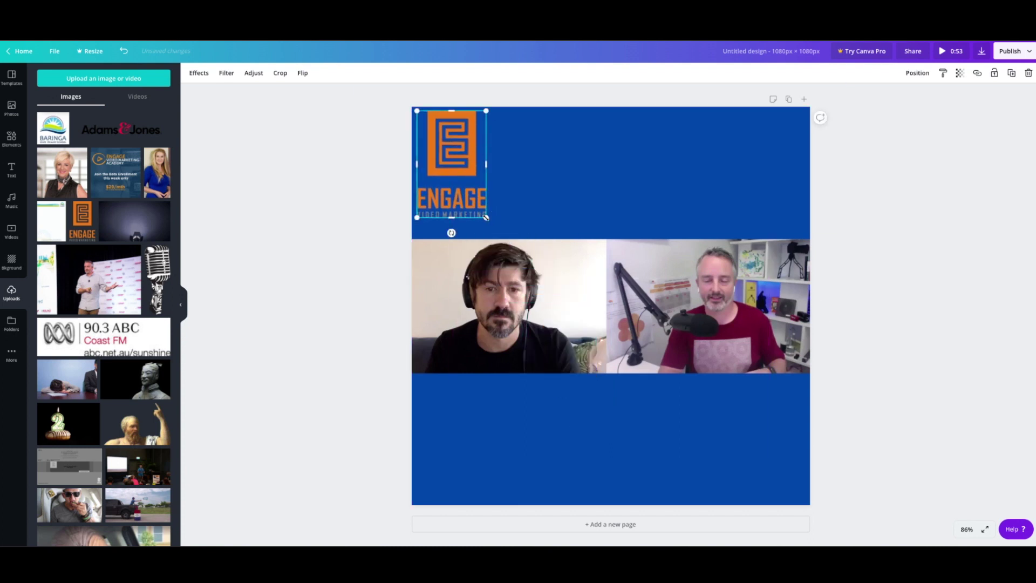
pyautogui.moveTo(486, 218); pyautogui.dragTo(497, 233)
pyautogui.moveTo(464, 184); pyautogui.dragTo(469, 182)
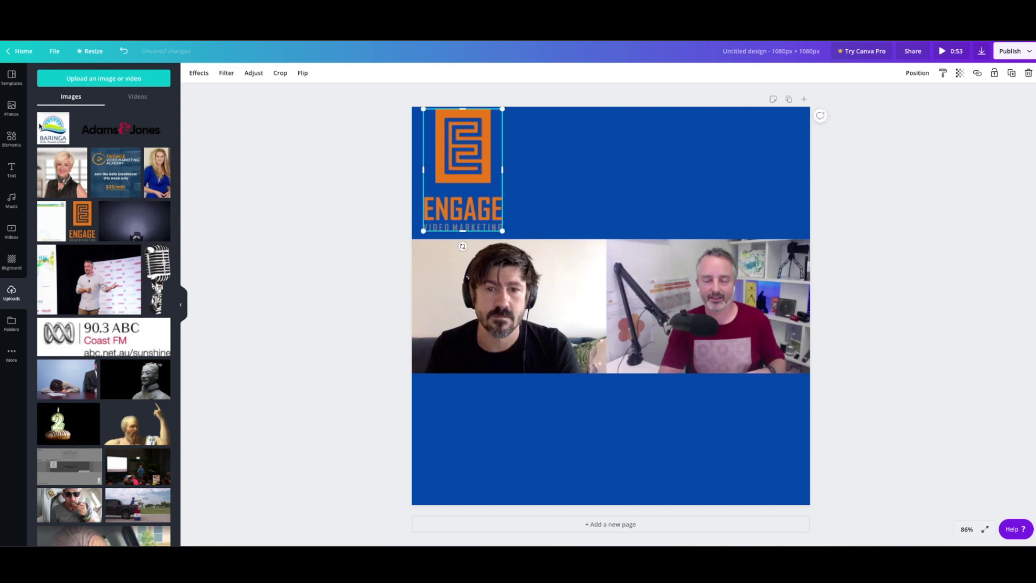
# Add a heading text box, widen it onto one line and place it beside the logo.
pyautogui.click(11, 171)
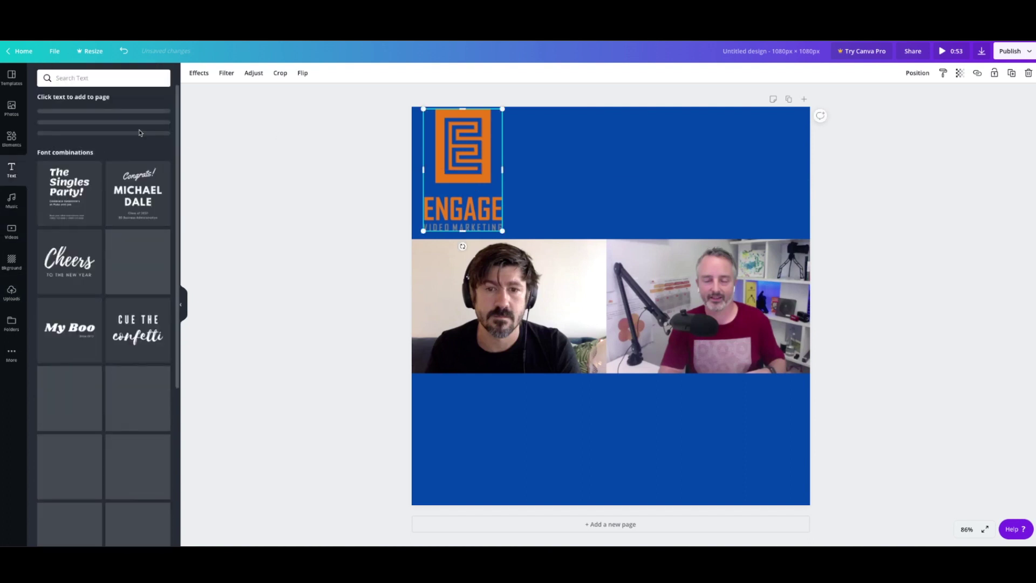
pyautogui.moveTo(95, 120); pyautogui.dragTo(498, 284)
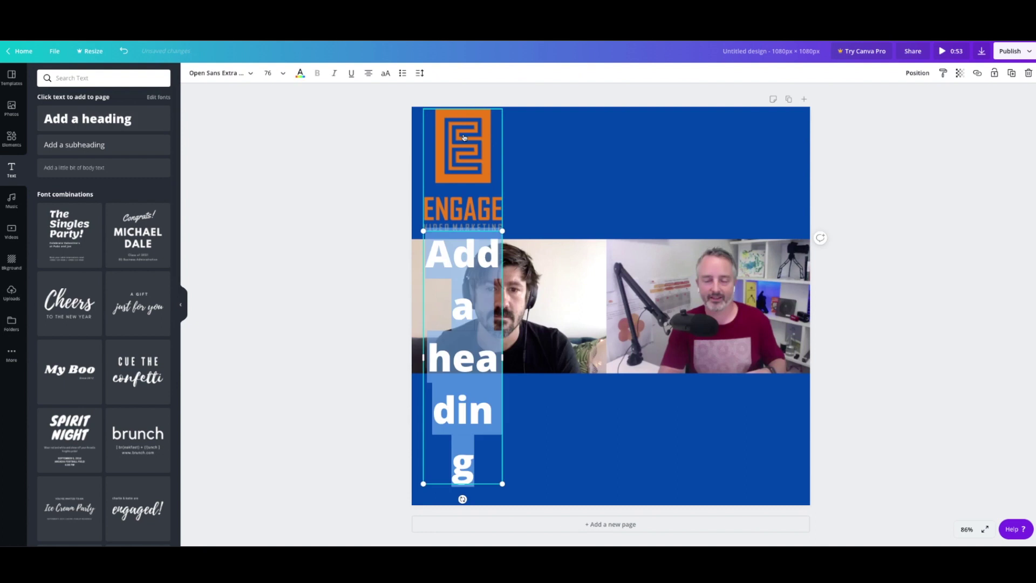
pyautogui.moveTo(516, 360); pyautogui.dragTo(807, 351)
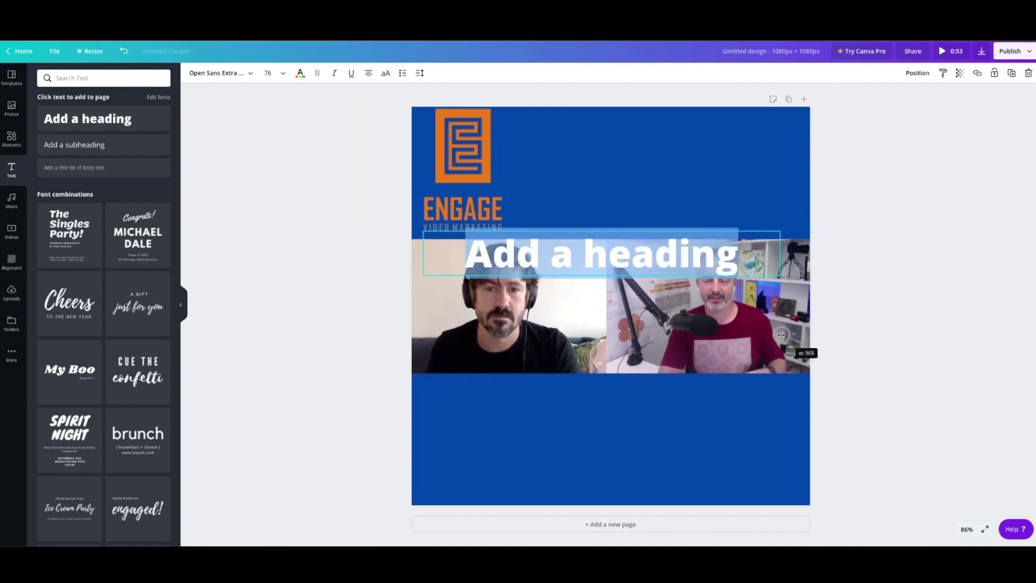
pyautogui.click(851, 266)
pyautogui.moveTo(723, 259); pyautogui.dragTo(783, 142)
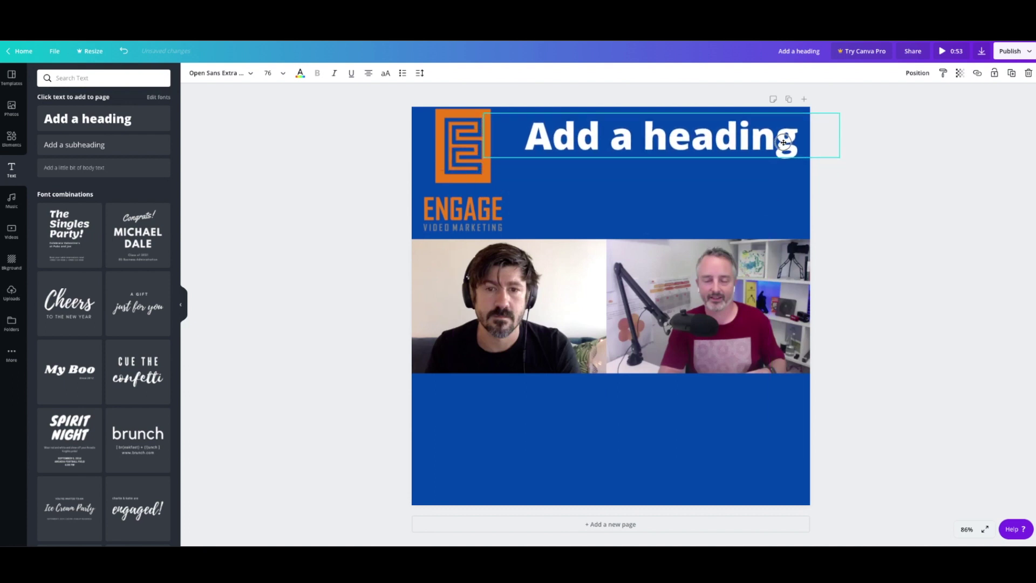
# Set the heading font to Archivo Black and retype it as 'Here is a hook base heading'.
pyautogui.click(243, 75)
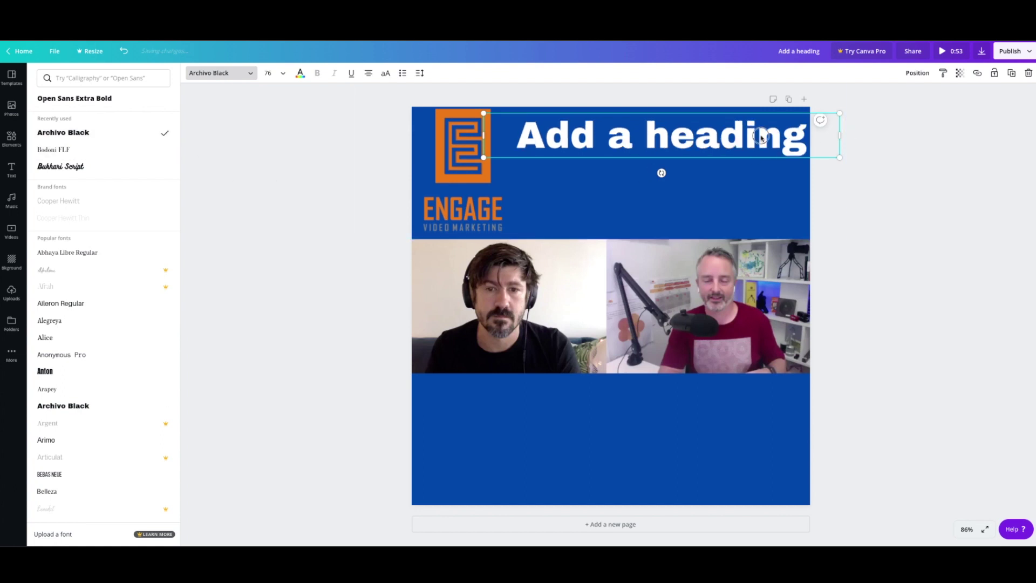
pyautogui.moveTo(798, 138); pyautogui.dragTo(516, 136)
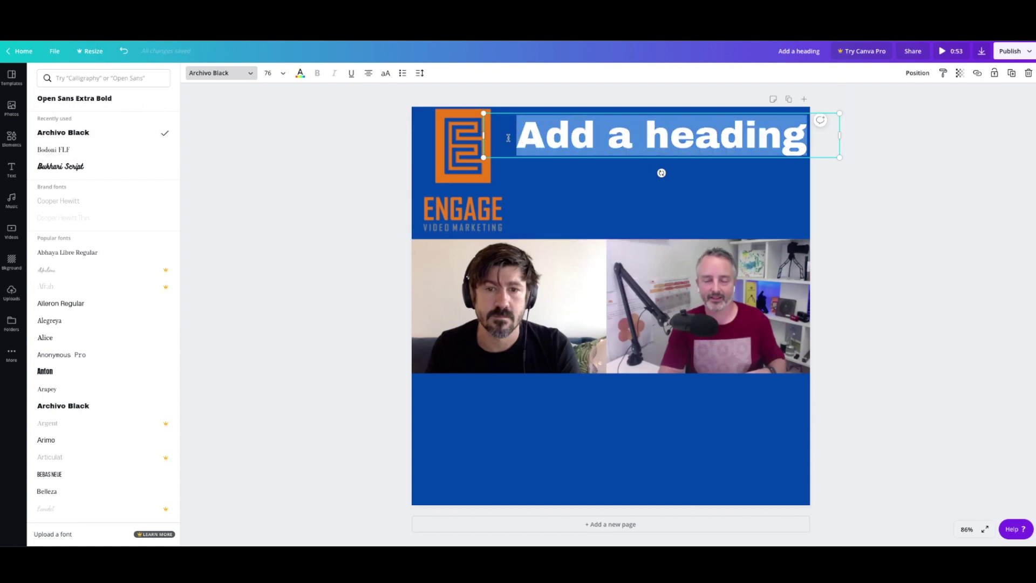
pyautogui.write('Here is a ')
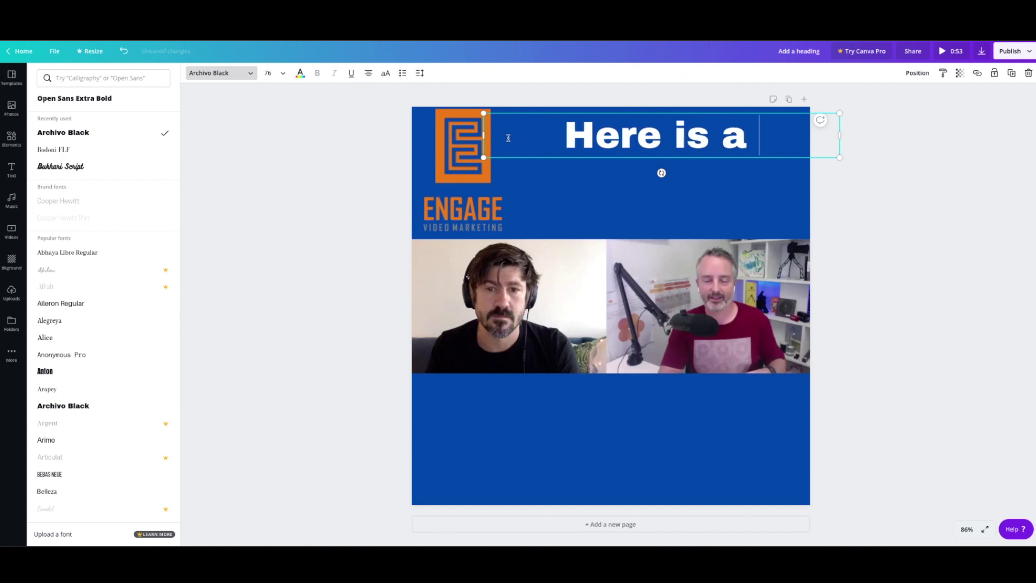
pyautogui.write('hook base he')
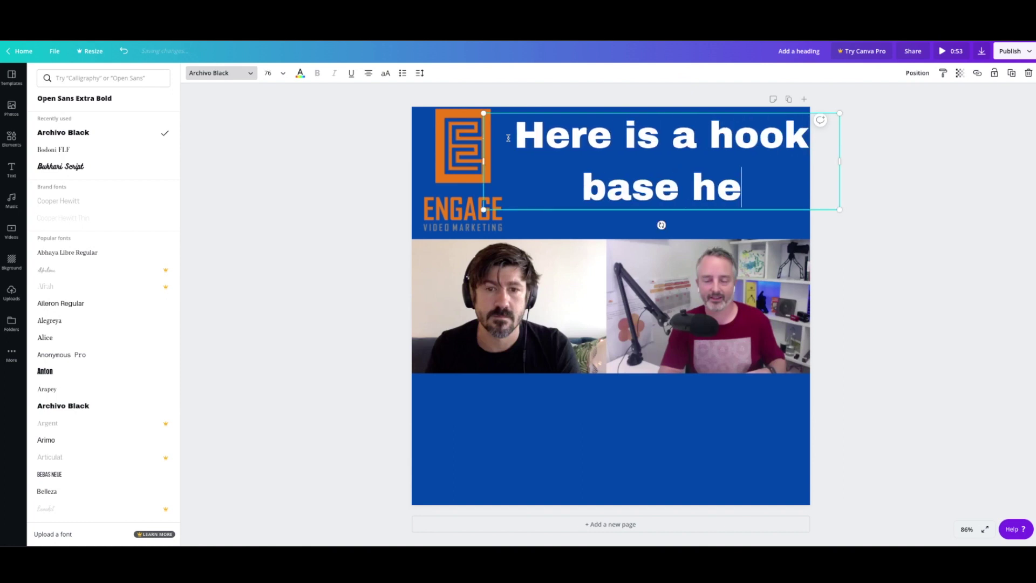
pyautogui.press('BackSpace')
pyautogui.write('eading')
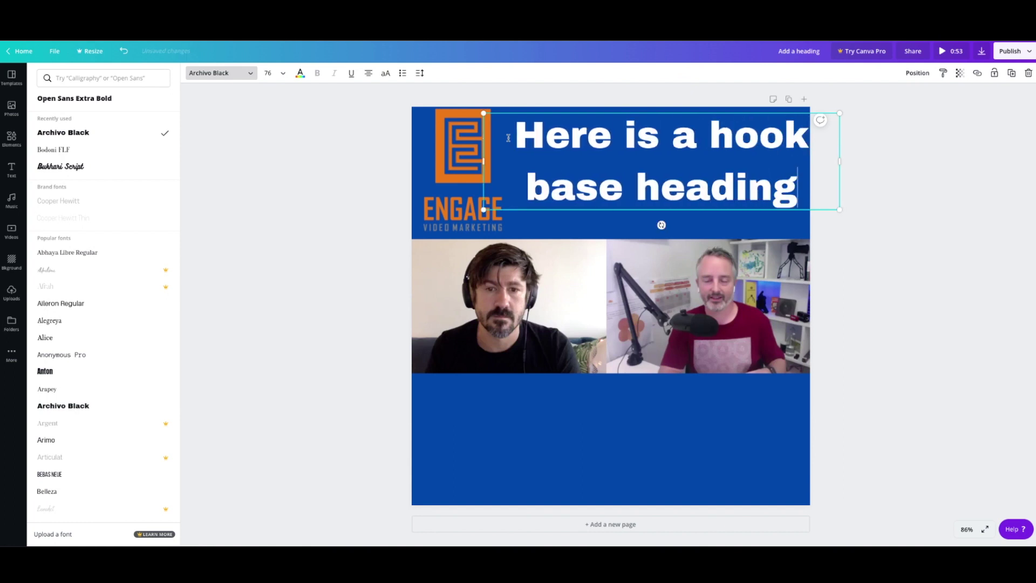
# Right-align the heading, tighten its line height to 0.97 and nudge it into position.
pyautogui.moveTo(795, 199); pyautogui.dragTo(498, 131)
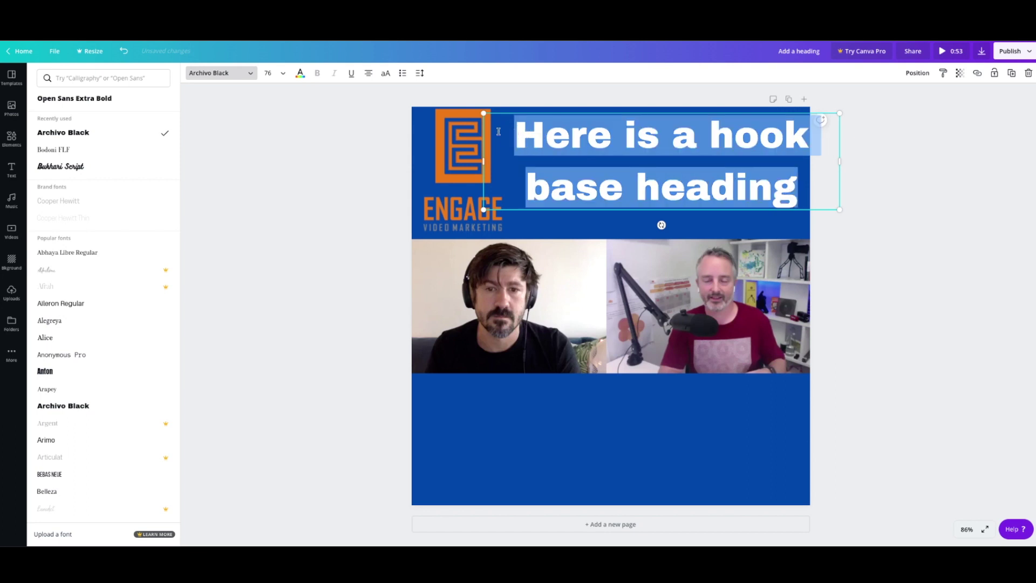
pyautogui.click(371, 74)
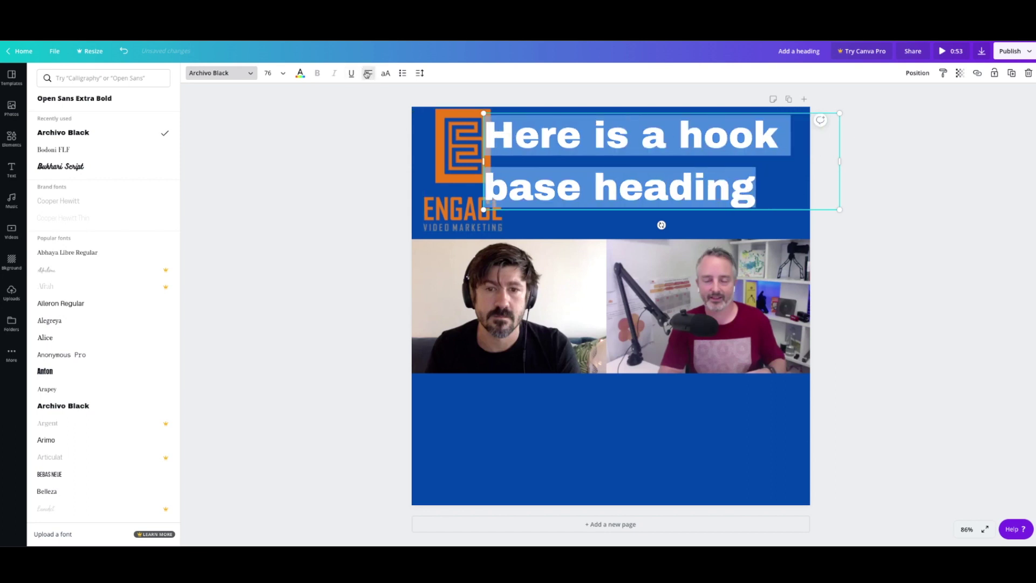
pyautogui.click(372, 74)
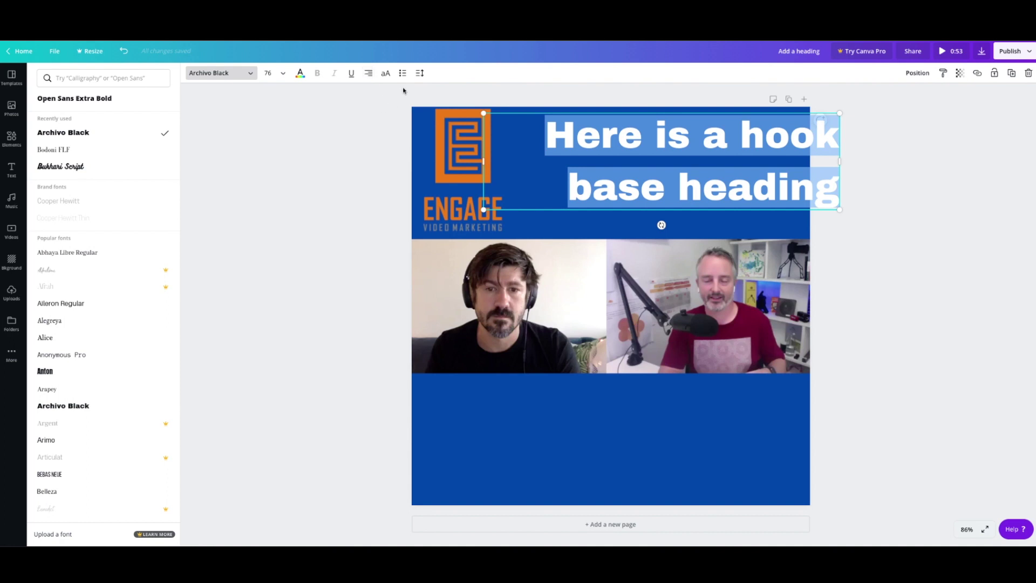
pyautogui.click(421, 74)
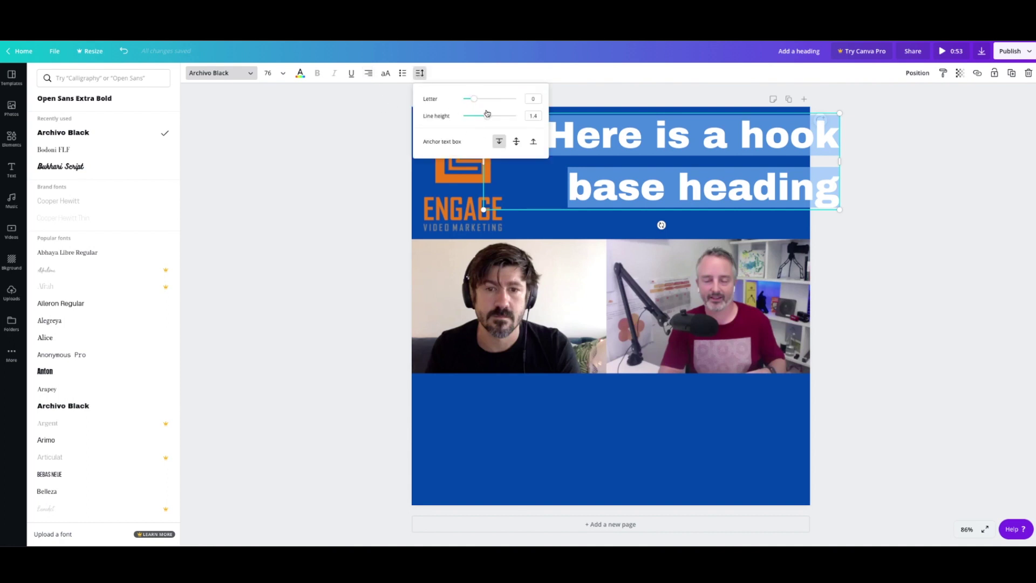
pyautogui.moveTo(488, 118); pyautogui.dragTo(474, 121)
pyautogui.click(307, 192)
pyautogui.click(307, 192)
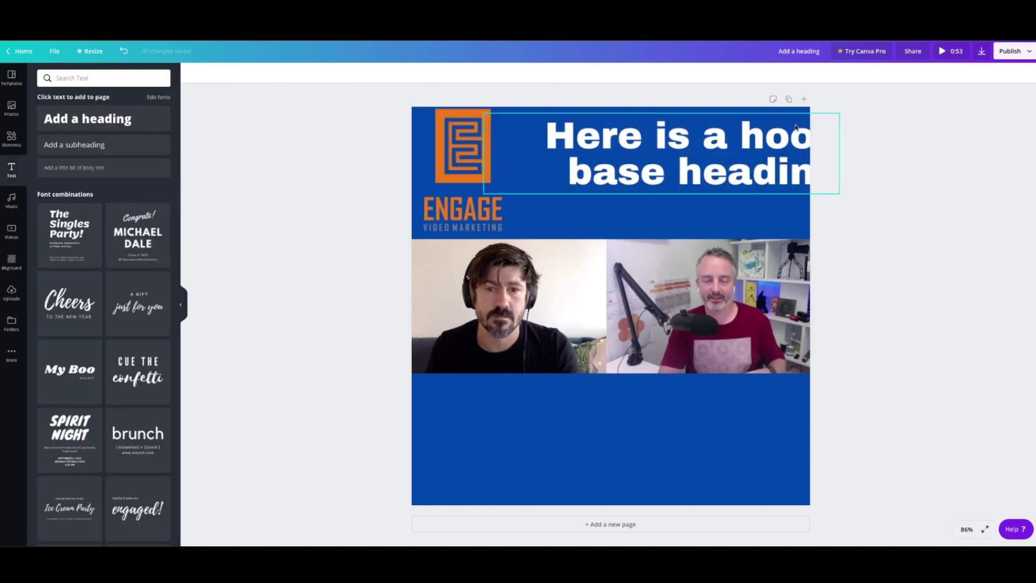
pyautogui.moveTo(763, 149); pyautogui.dragTo(745, 159)
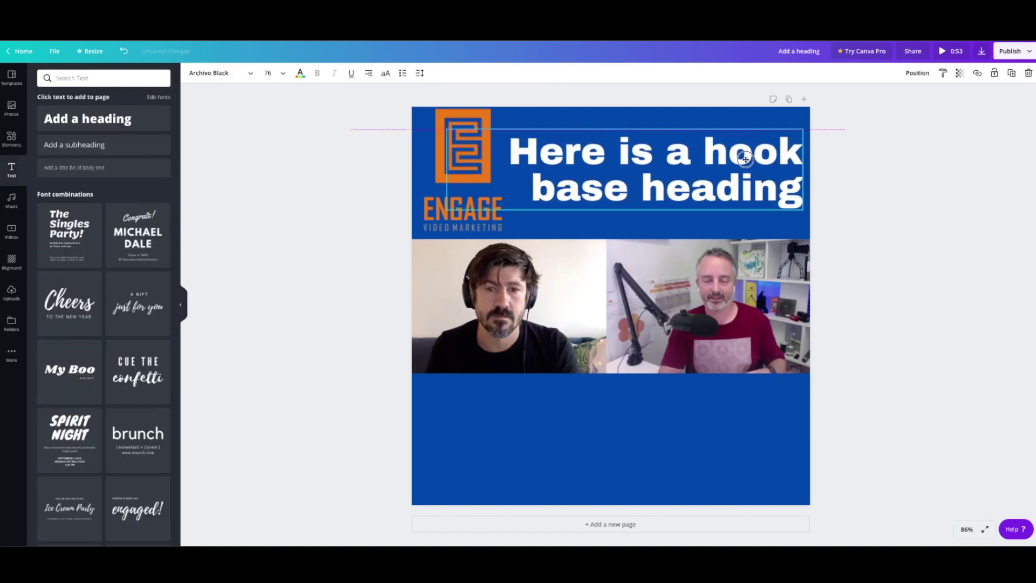
# Shrink the ENGAGE logo slightly and nudge the two-line heading up and right.
pyautogui.click(899, 186)
pyautogui.click(454, 112)
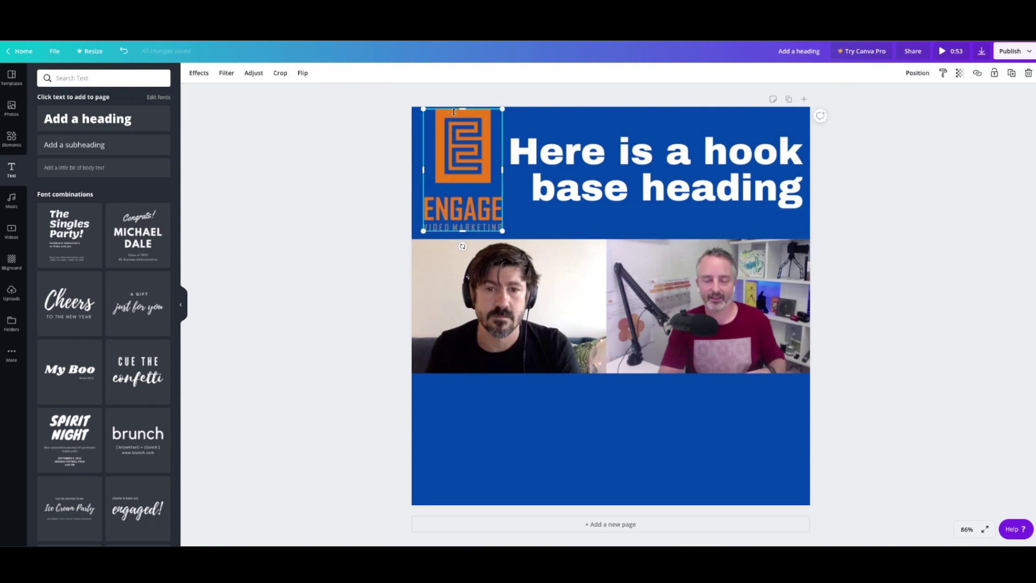
pyautogui.moveTo(501, 110); pyautogui.dragTo(493, 123)
pyautogui.moveTo(465, 160); pyautogui.dragTo(470, 157)
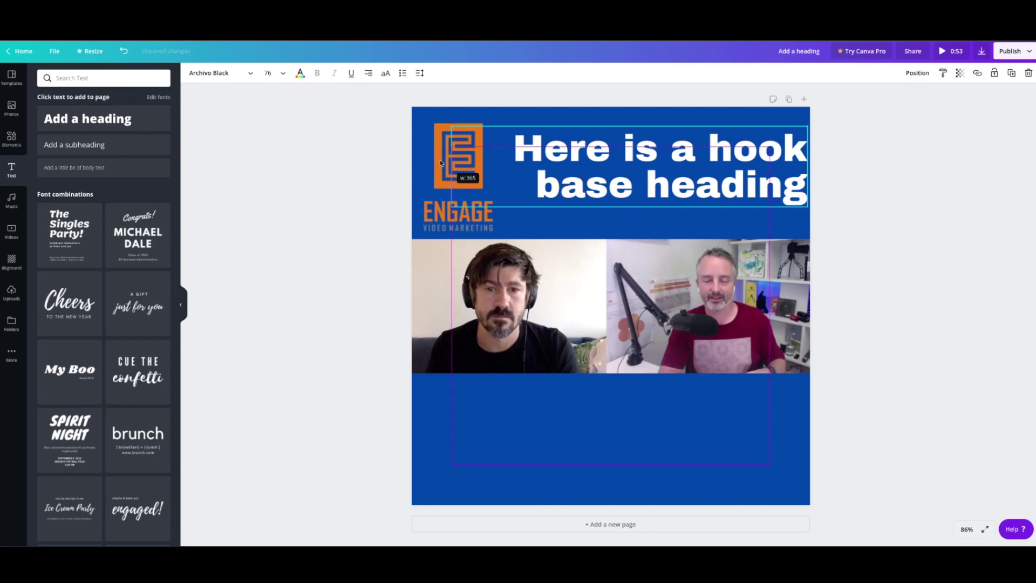
# Fine-tune the logo and heading positions along the pink guides in the top blue band.
pyautogui.click(441, 185)
pyautogui.moveTo(440, 215); pyautogui.dragTo(437, 207)
pyautogui.moveTo(791, 190); pyautogui.dragTo(784, 193)
pyautogui.click(915, 216)
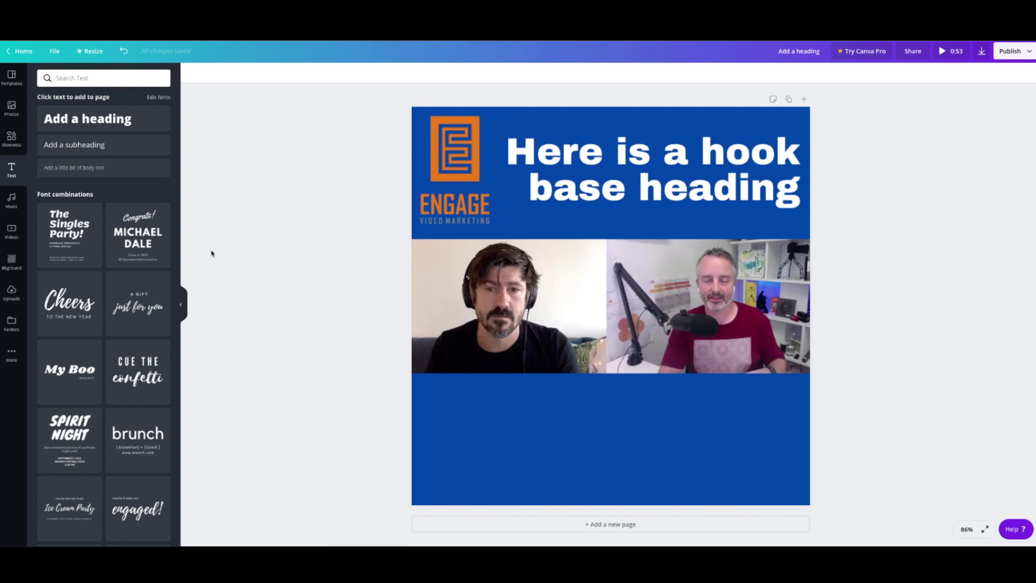
pyautogui.click(12, 139)
pyautogui.click(76, 78)
pyautogui.write('s')
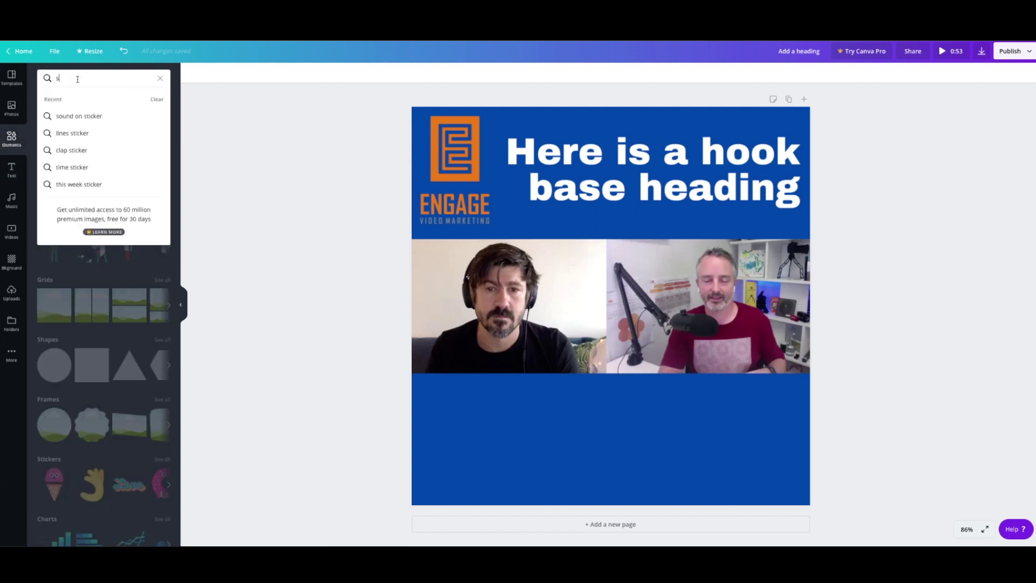
pyautogui.write('tickers')
pyautogui.press('Return')
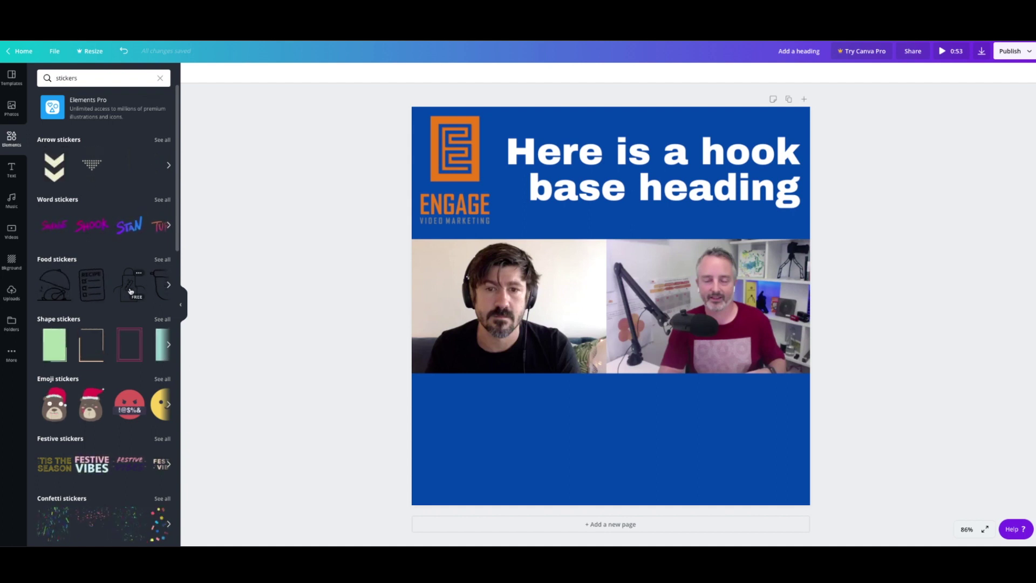
pyautogui.scroll(-3, 127, 292)
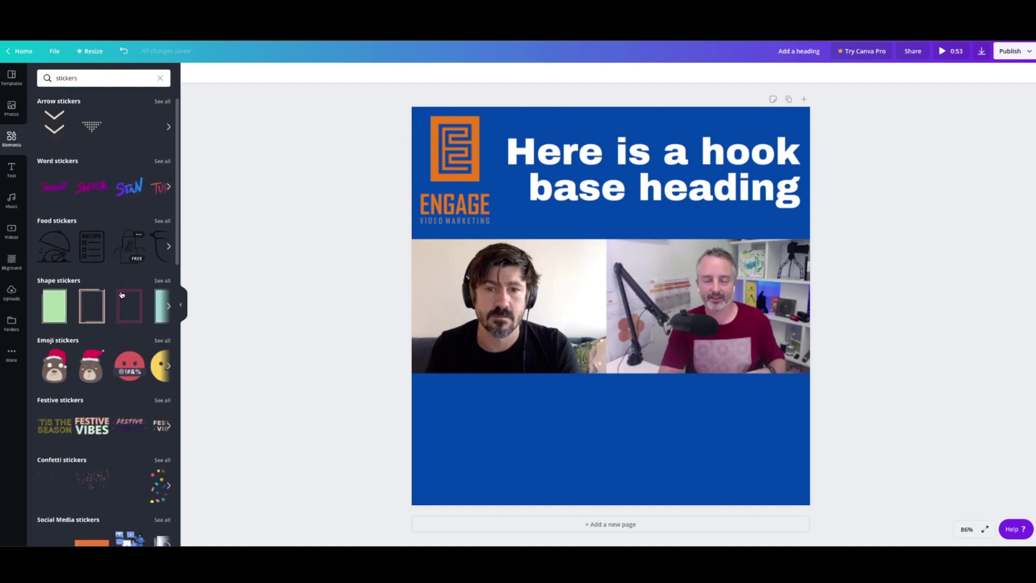
pyautogui.scroll(-5, 122, 294)
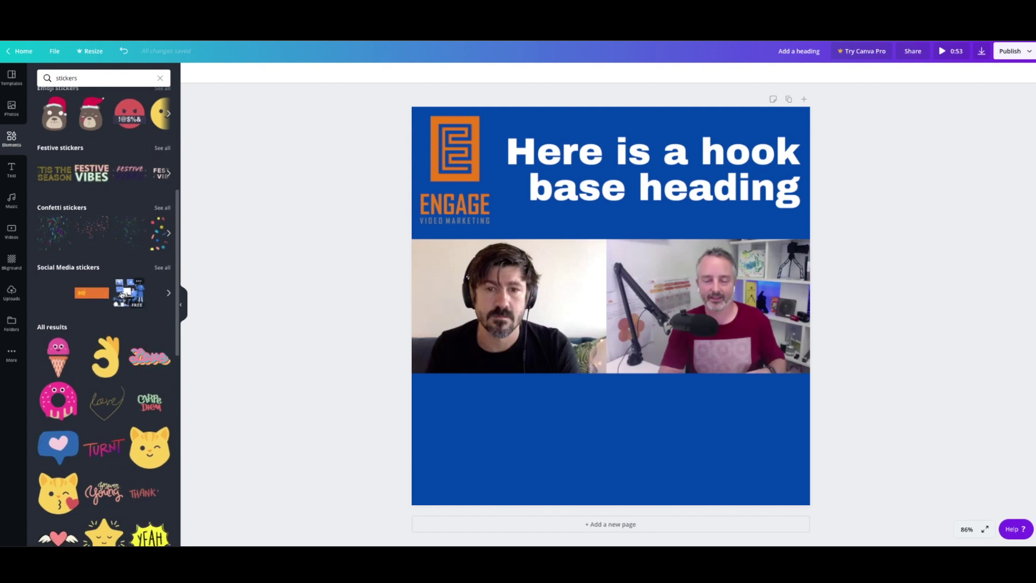
pyautogui.scroll(5, 122, 294)
pyautogui.scroll(-4, 117, 351)
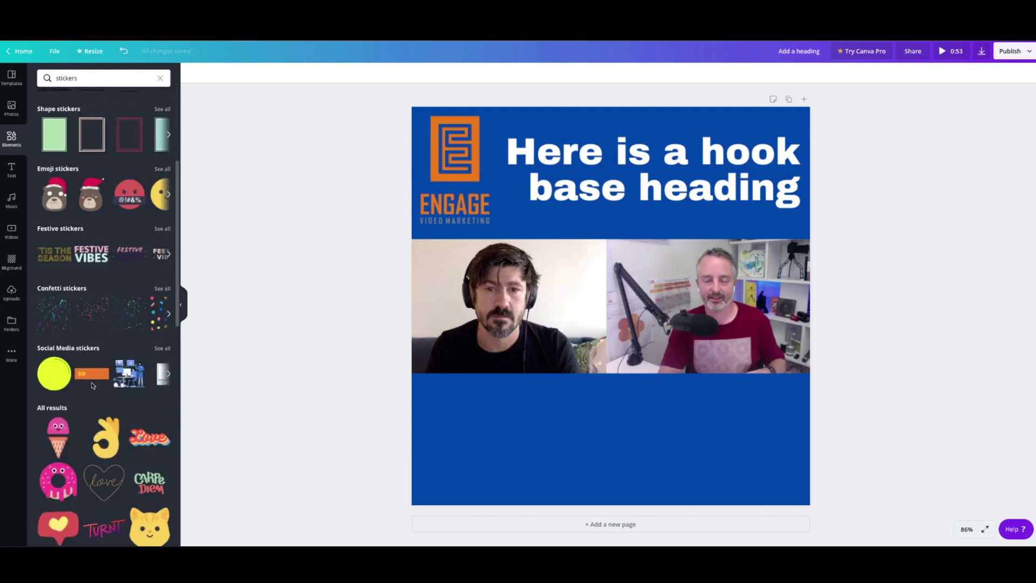
pyautogui.click(168, 374)
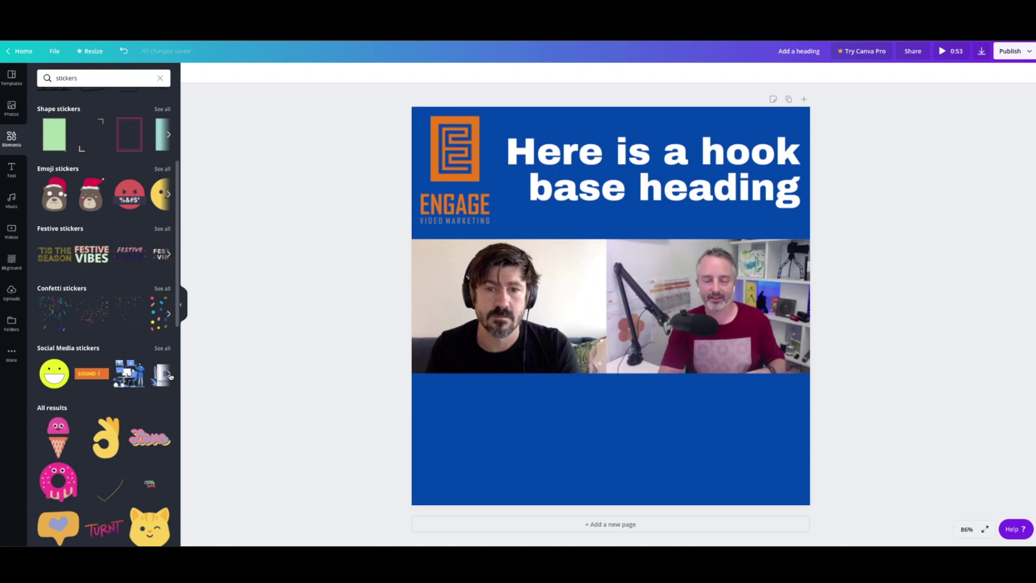
pyautogui.click(169, 373)
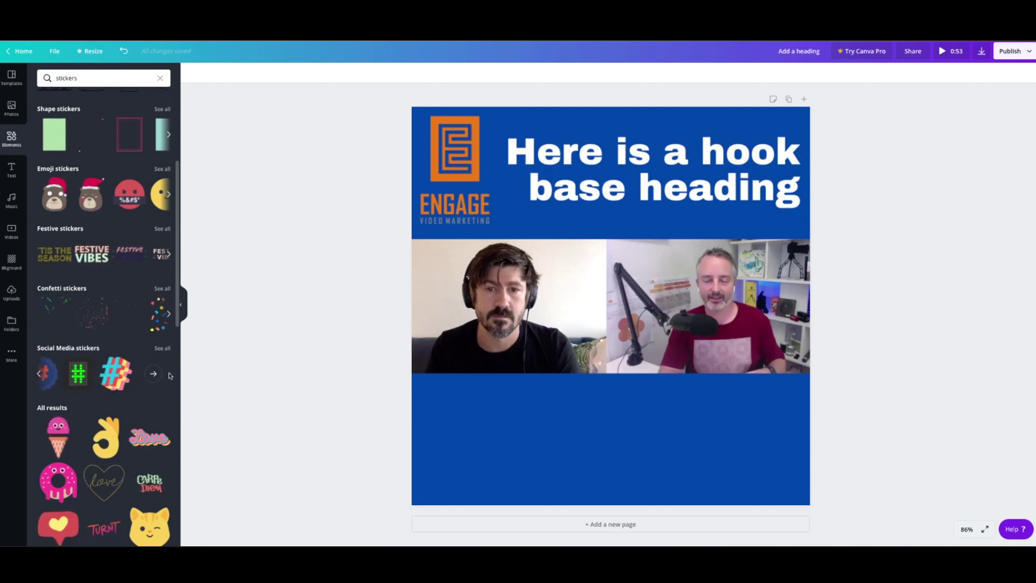
pyautogui.click(148, 374)
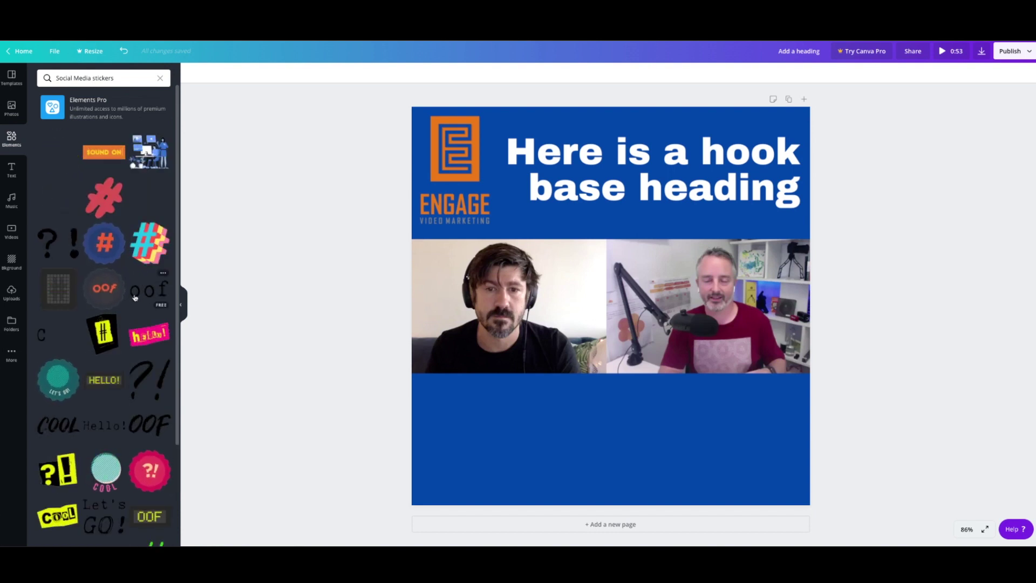
pyautogui.scroll(-10, 129, 417)
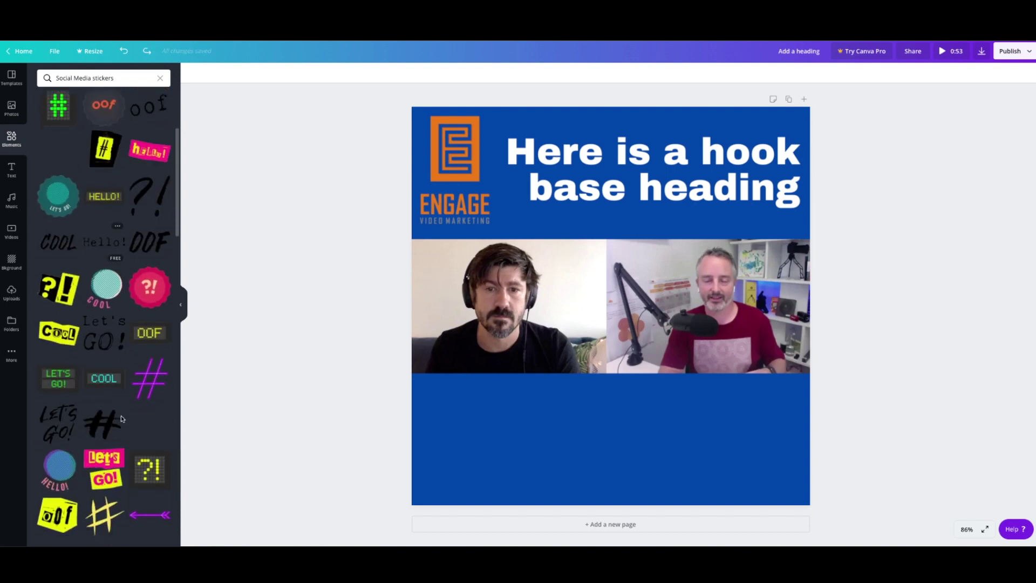
pyautogui.scroll(-5, 121, 426)
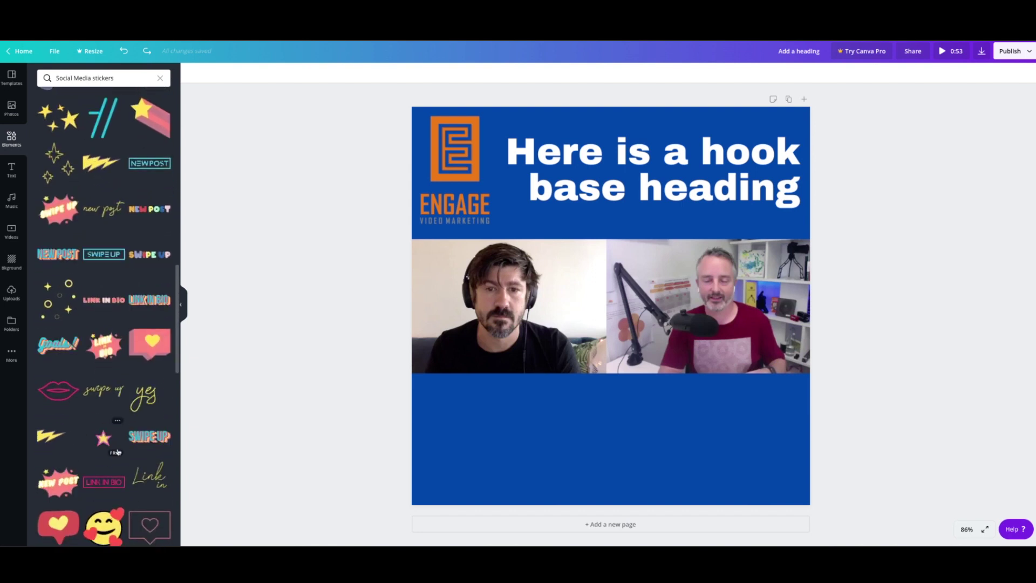
pyautogui.scroll(3, 118, 452)
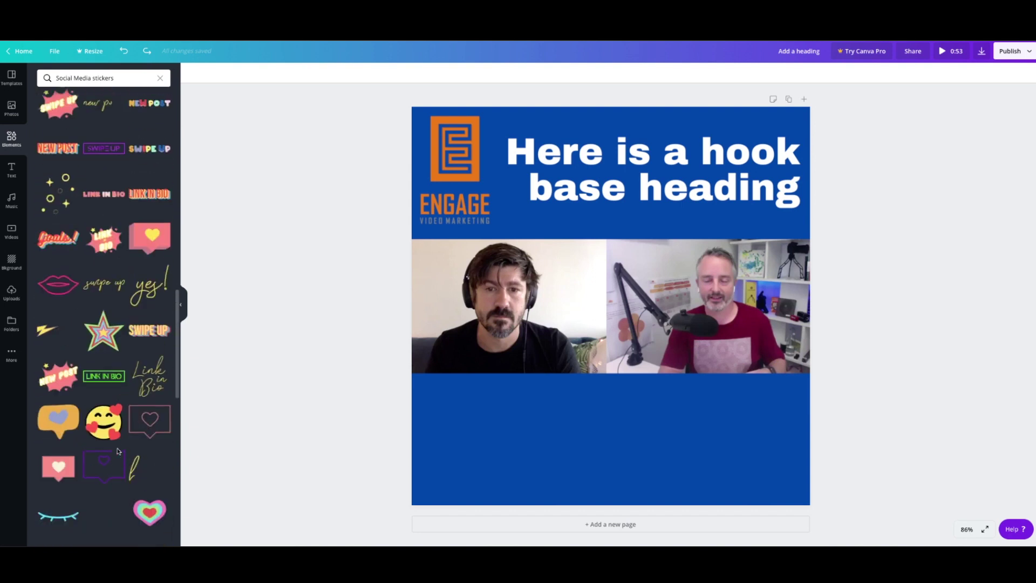
pyautogui.scroll(-5, 118, 451)
pyautogui.scroll(-1, 119, 451)
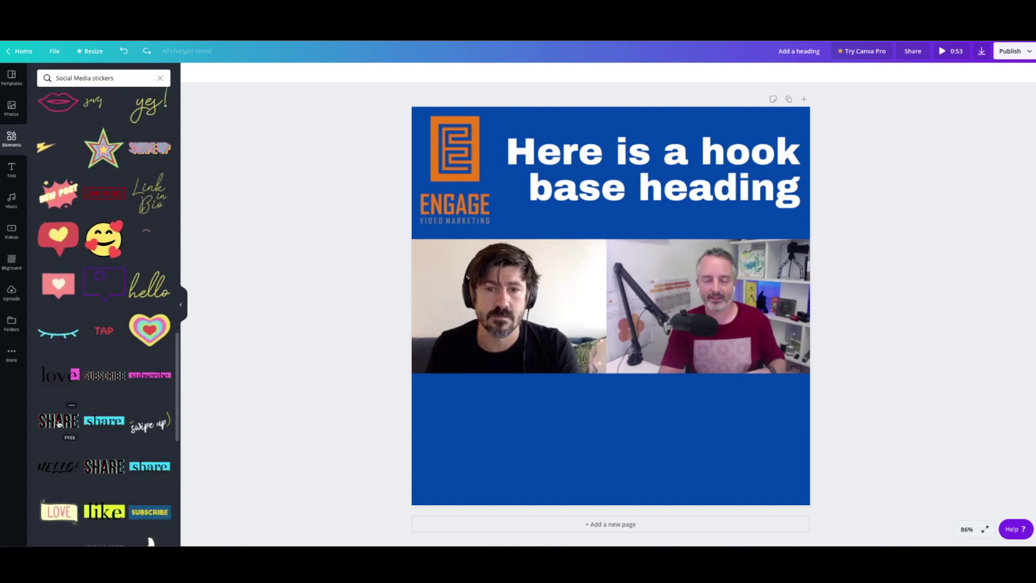
# Add the SHARE sticker, shrink it and place it in the page's bottom-left corner.
pyautogui.click(59, 423)
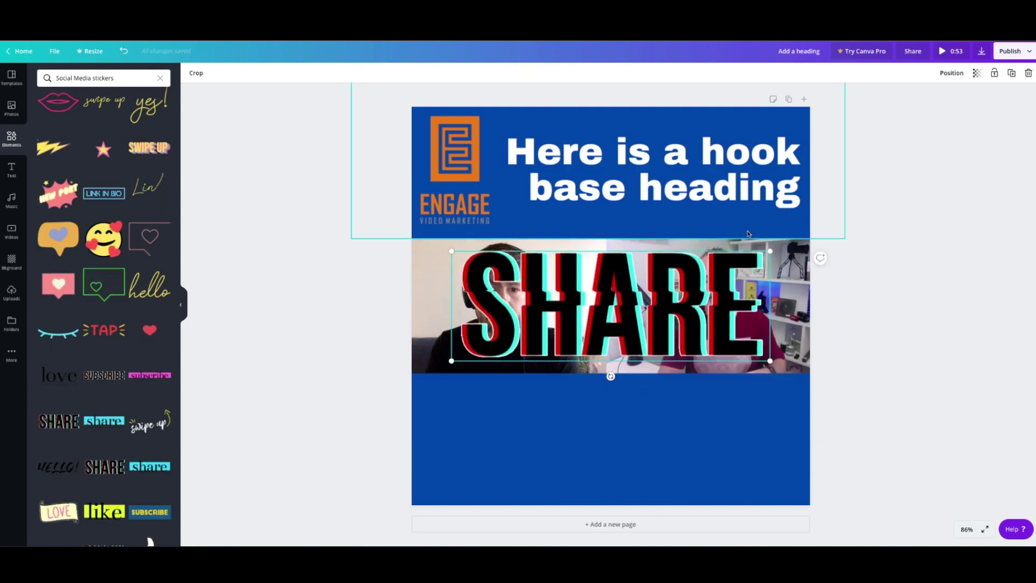
pyautogui.moveTo(771, 251); pyautogui.dragTo(472, 482)
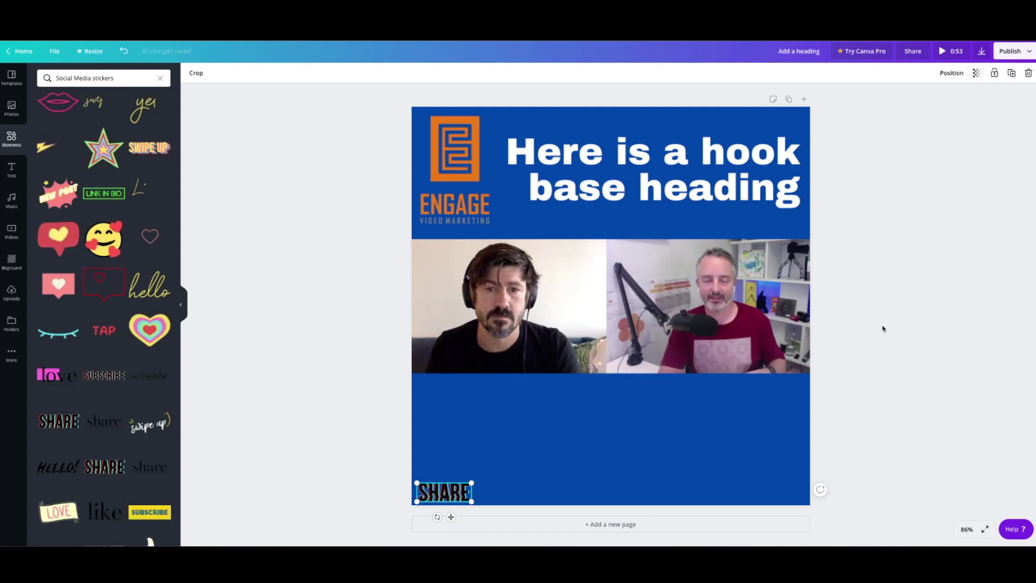
pyautogui.click(892, 328)
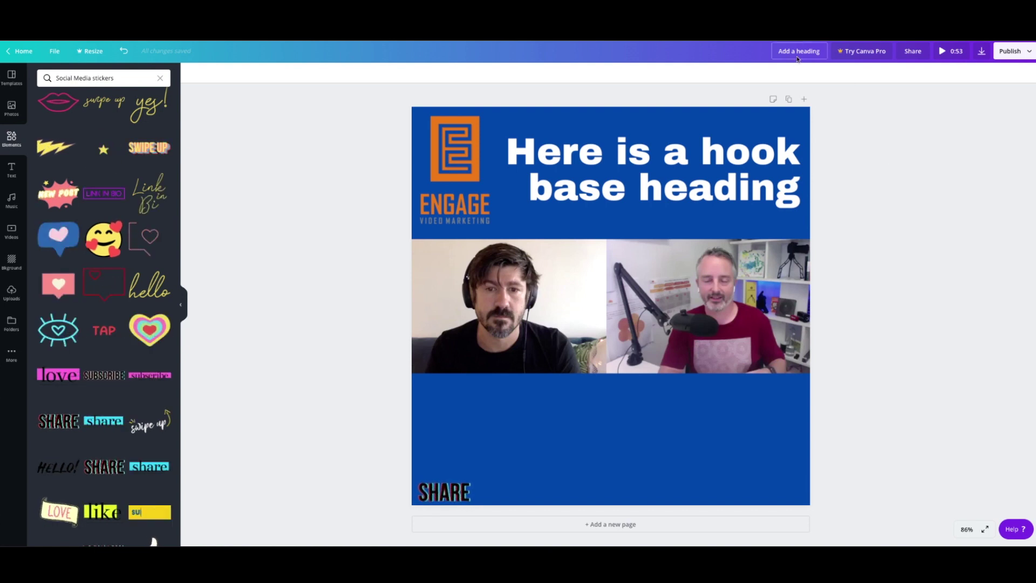
# Rename the design 'Zoom Extract 01 No Captions' and download it as a video file.
pyautogui.click(819, 50)
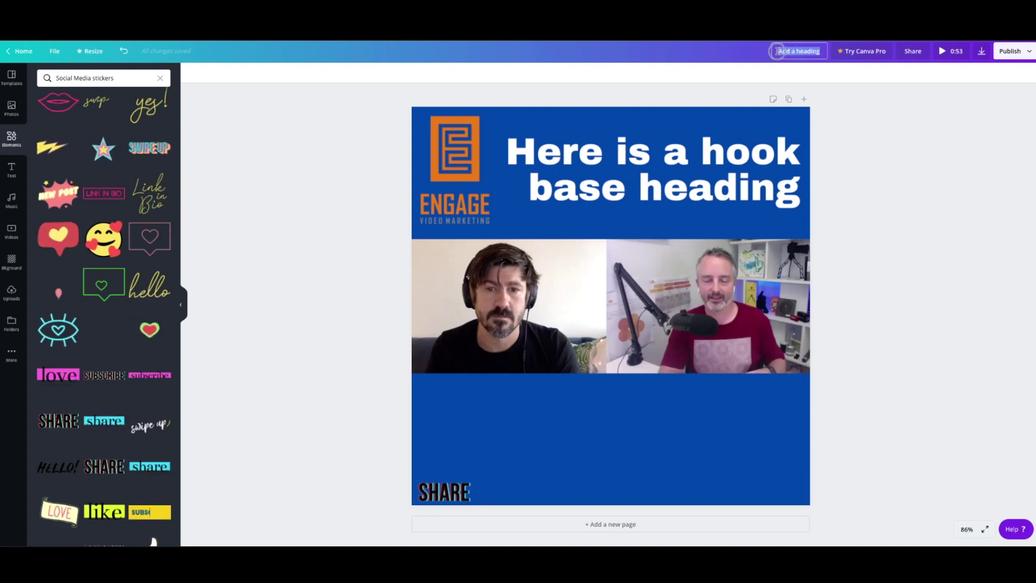
pyautogui.write('Zoo')
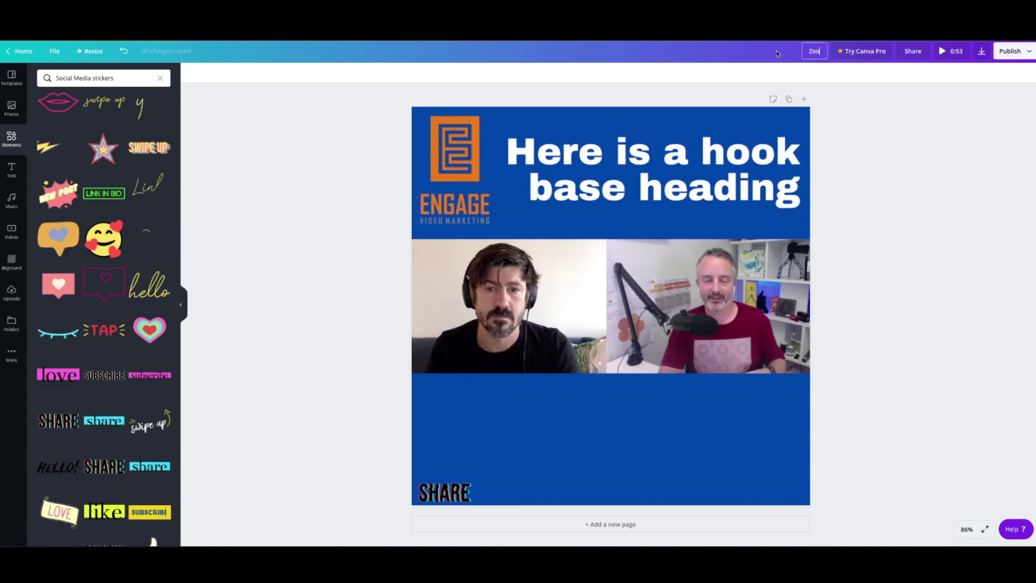
pyautogui.write('m Extr')
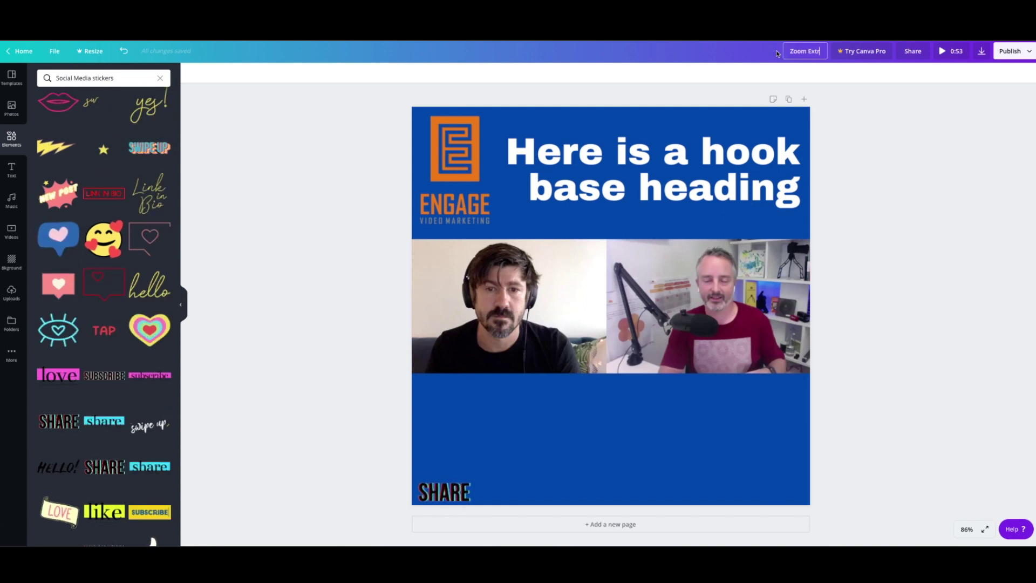
pyautogui.write('act 01 ')
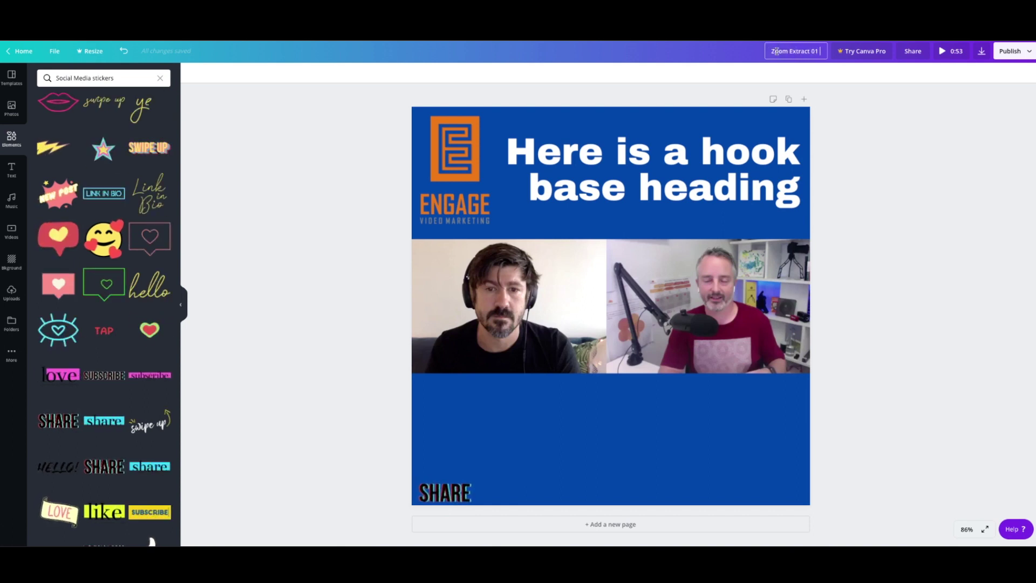
pyautogui.write('No Captions')
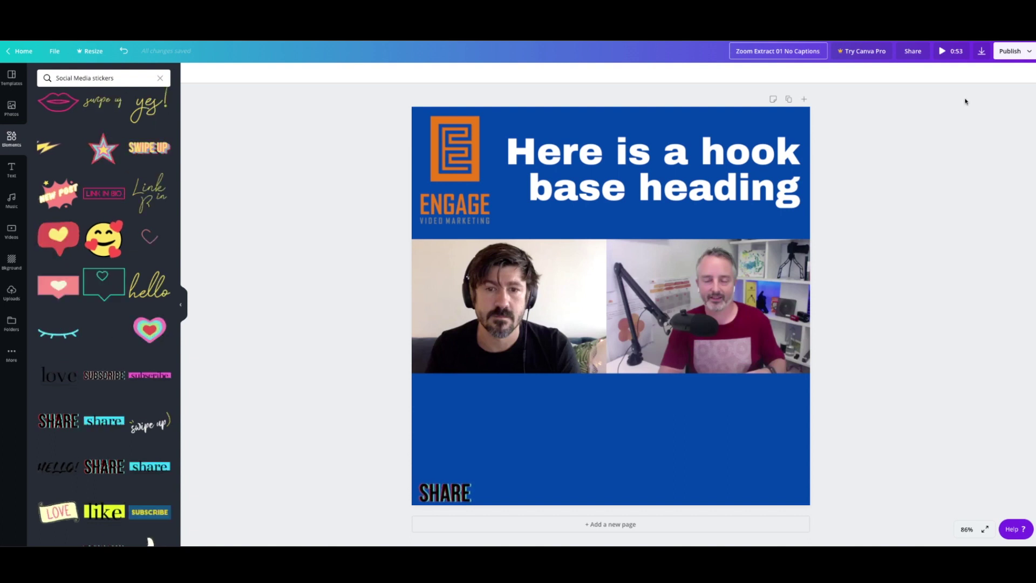
pyautogui.click(980, 51)
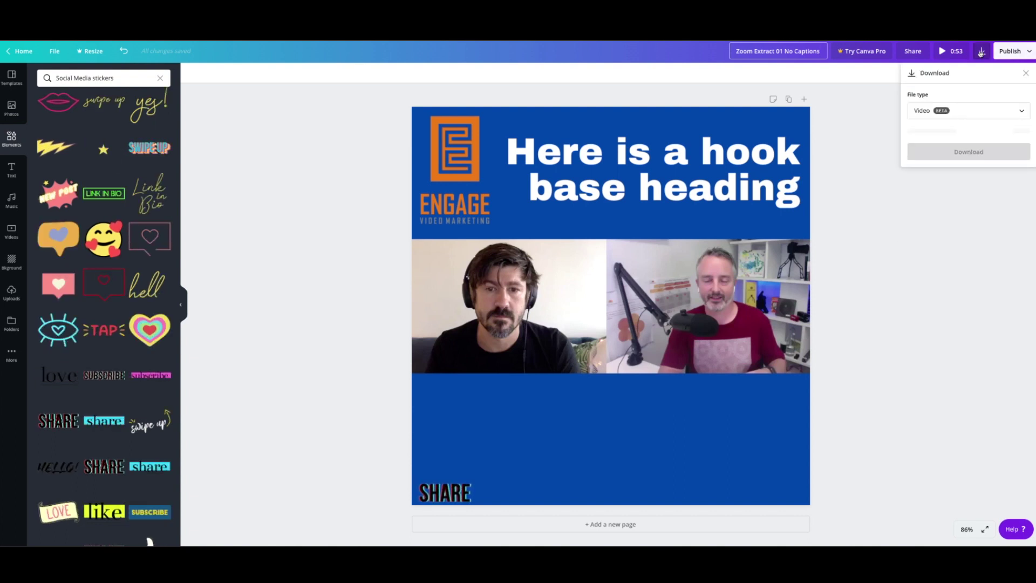
pyautogui.click(959, 132)
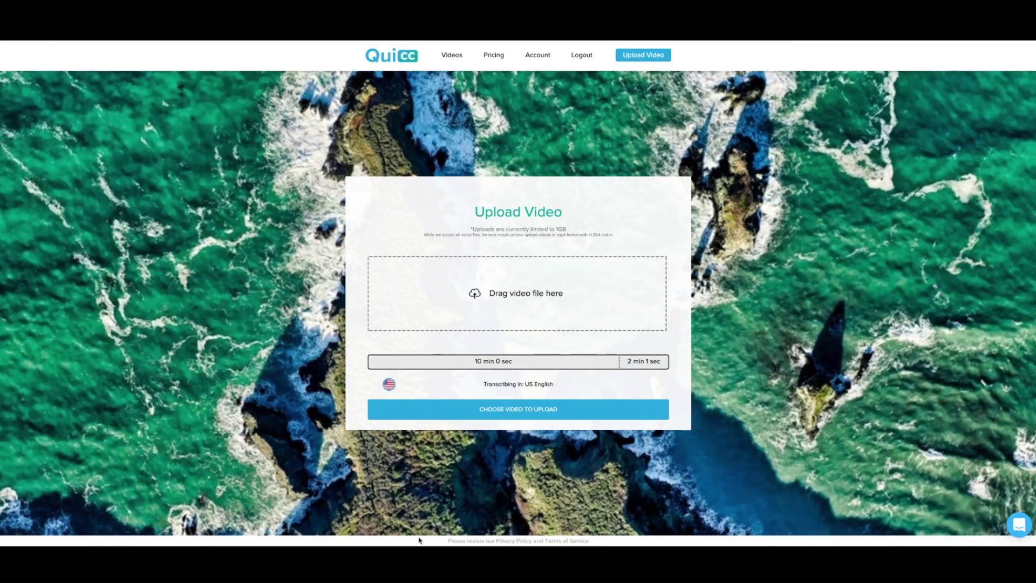
# Upload the exported MP4 to QuiCC and go to Video Management.
pyautogui.moveTo(329, 396); pyautogui.dragTo(499, 291)
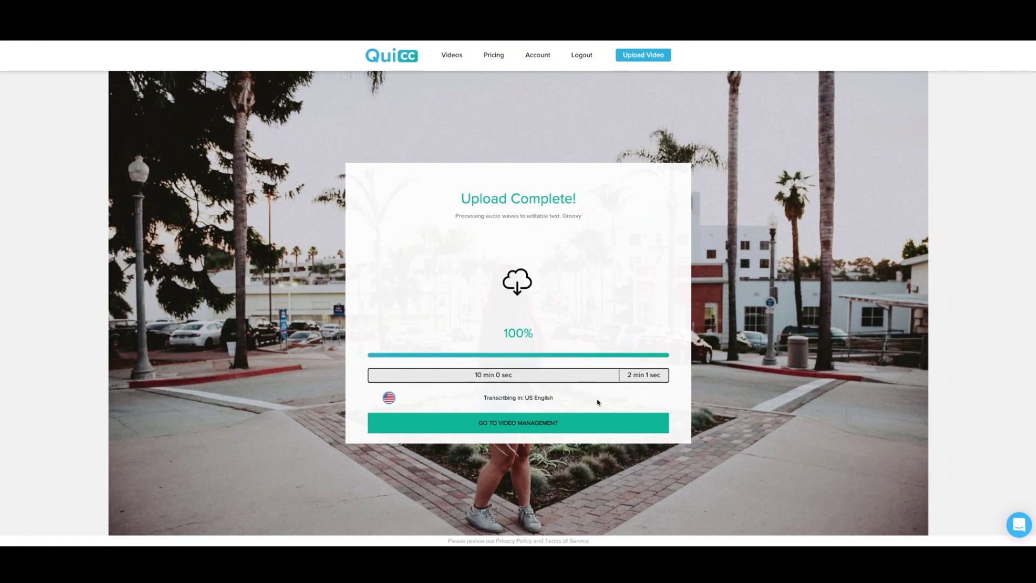
pyautogui.click(527, 424)
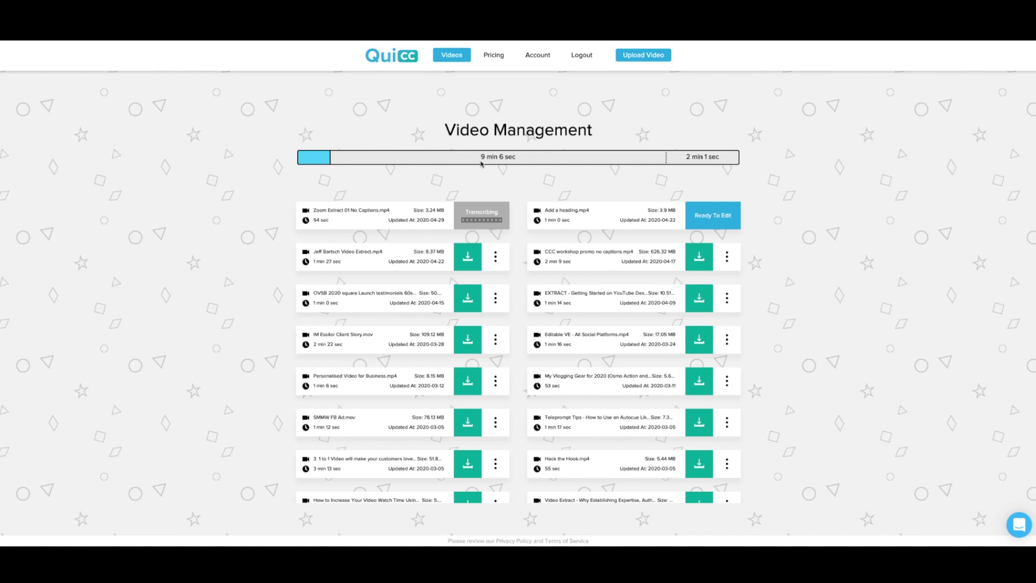
# Open Zoom Extract 01 No Captions.mp4 in the transcript editor via Ready To Edit.
pyautogui.click(481, 220)
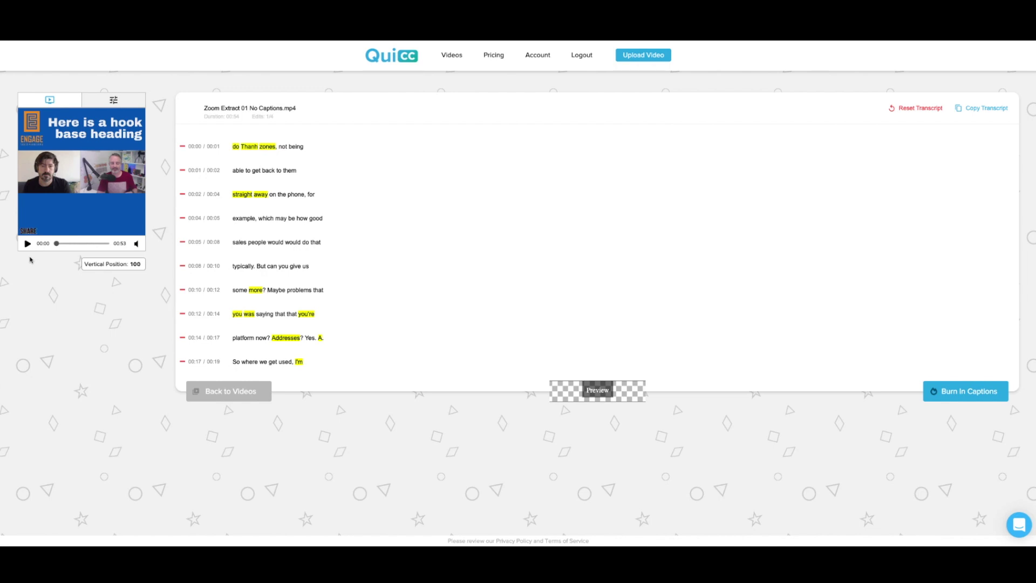
# Preview the captioned video, then apply the first caption style preset.
pyautogui.click(28, 243)
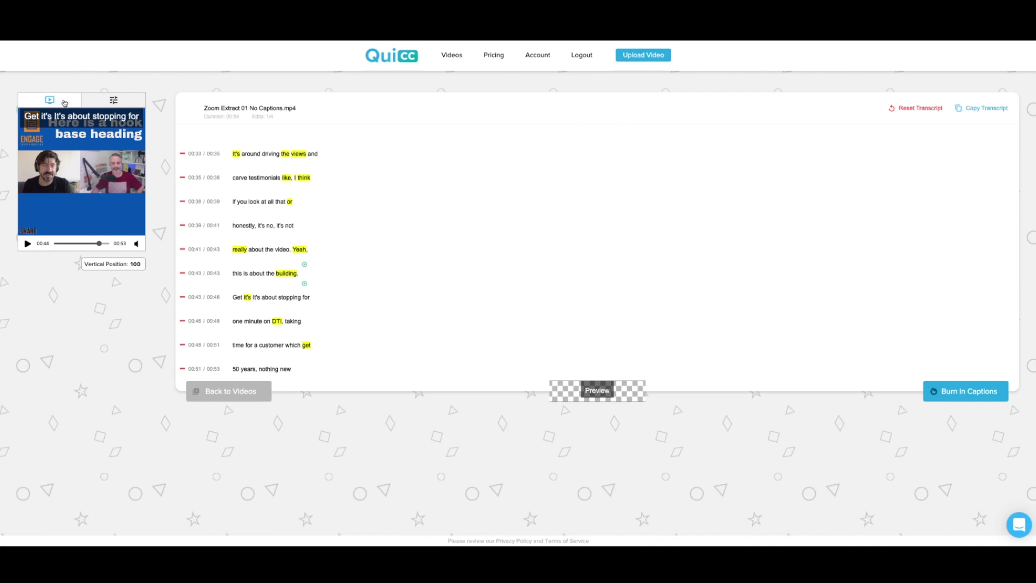
pyautogui.click(109, 101)
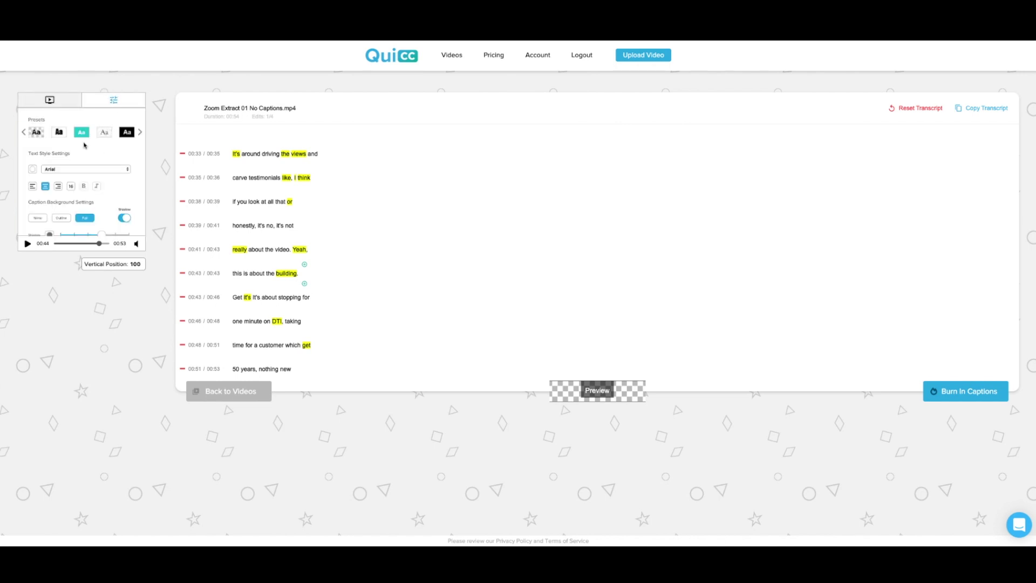
pyautogui.click(36, 133)
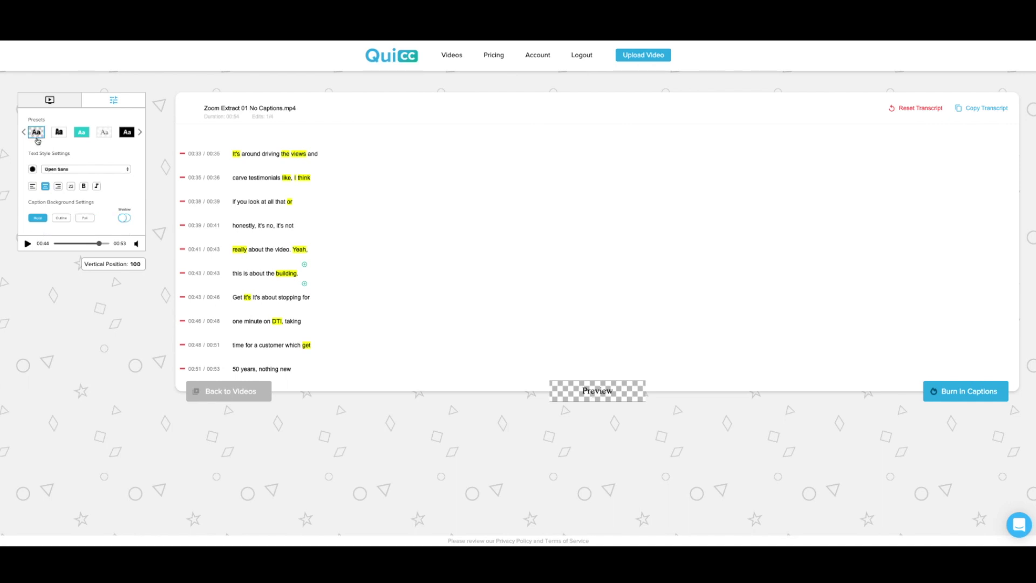
# Keep the Arial font and set the caption text colour to white.
pyautogui.click(64, 169)
pyautogui.scroll(3, 81, 98)
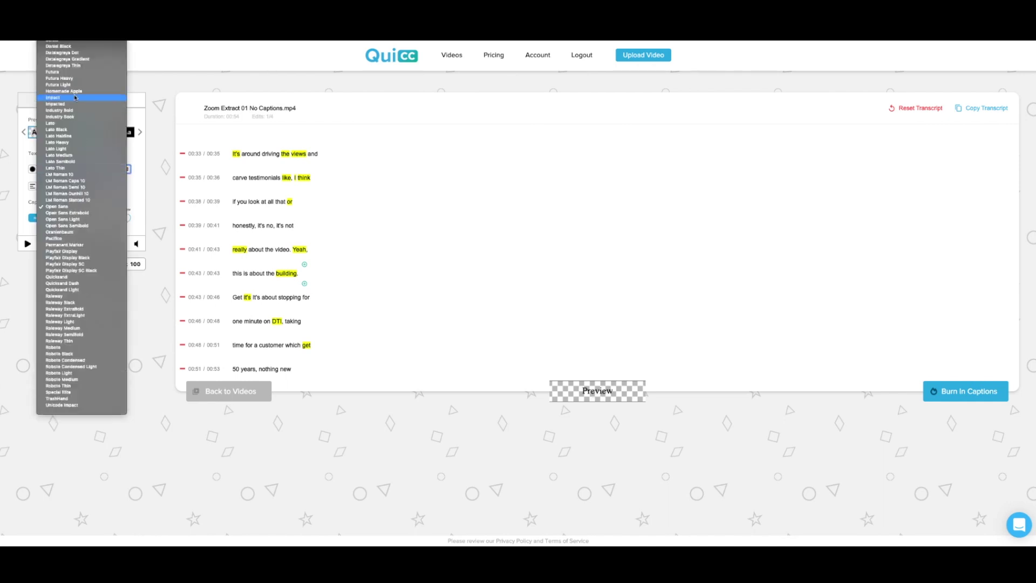
pyautogui.press('Escape')
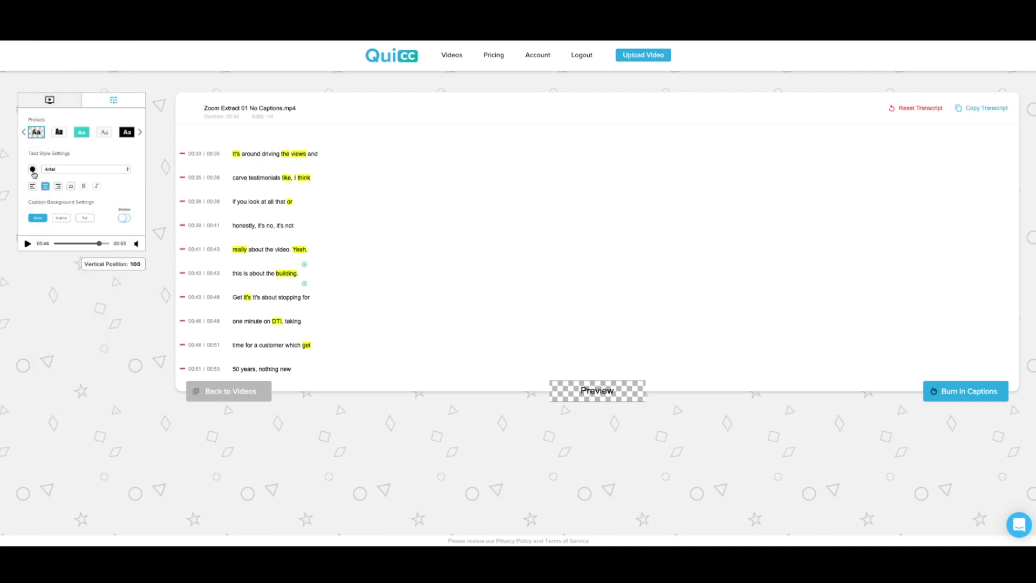
pyautogui.click(33, 172)
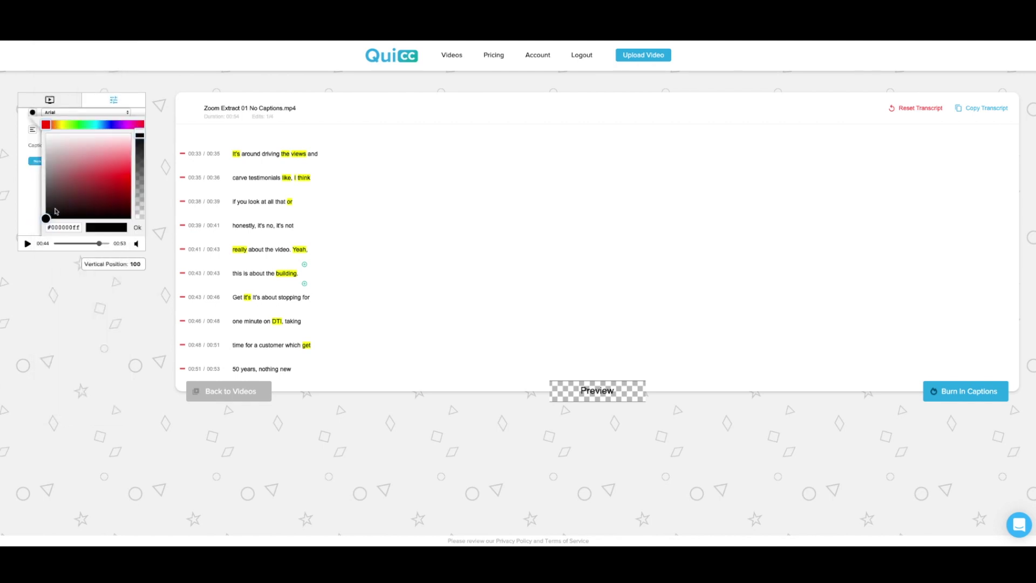
pyautogui.click(138, 228)
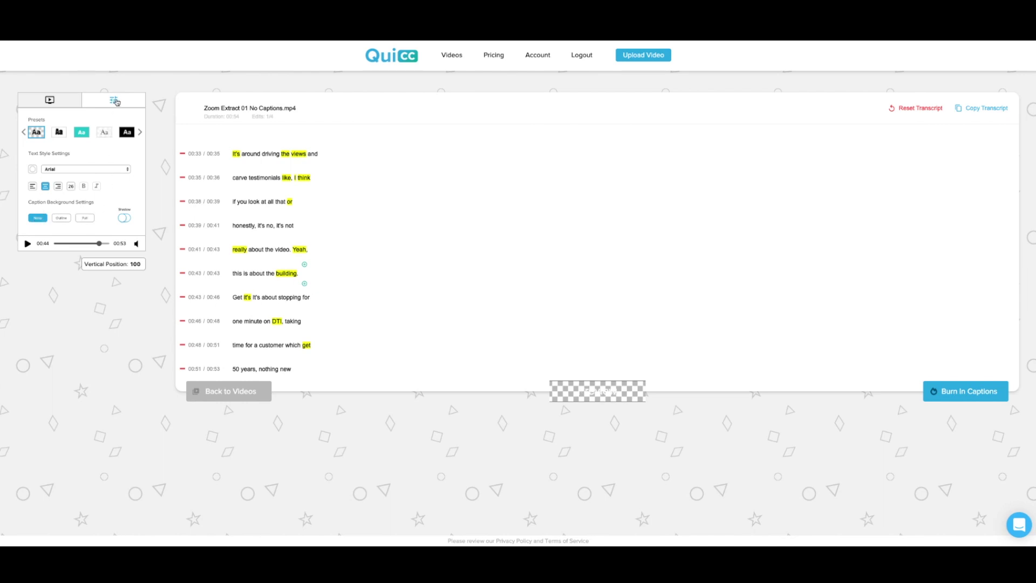
# Set the captions' Vertical Position to 22 and replay the preview to check placement.
pyautogui.click(48, 102)
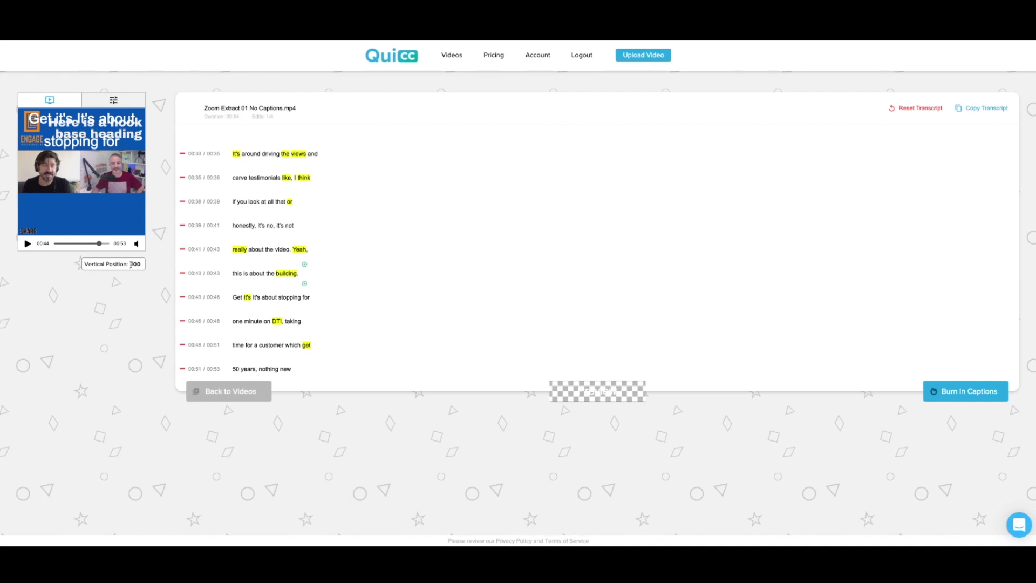
pyautogui.moveTo(131, 264); pyautogui.dragTo(135, 264)
pyautogui.press('BackSpace')
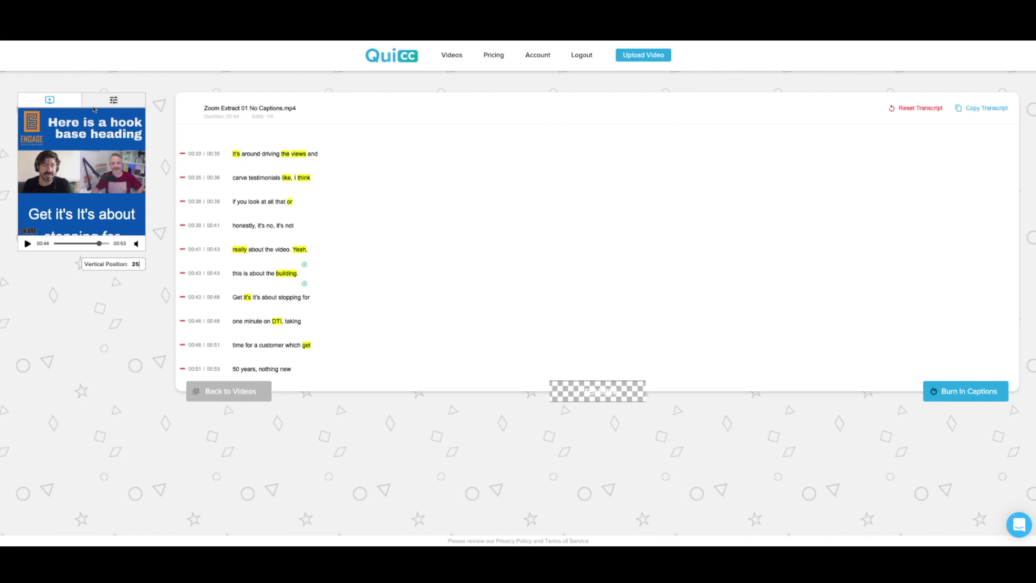
pyautogui.click(112, 101)
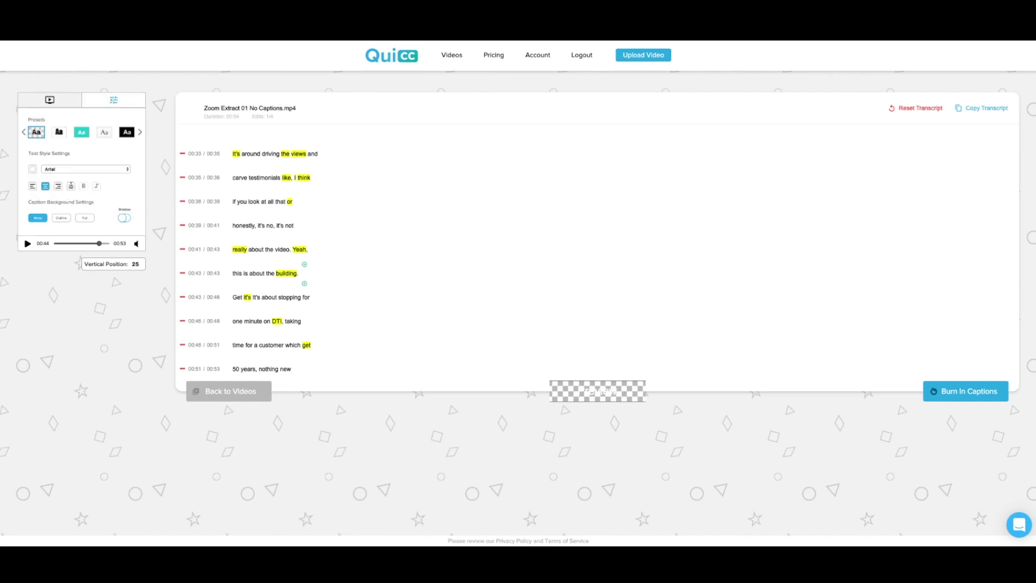
pyautogui.click(63, 102)
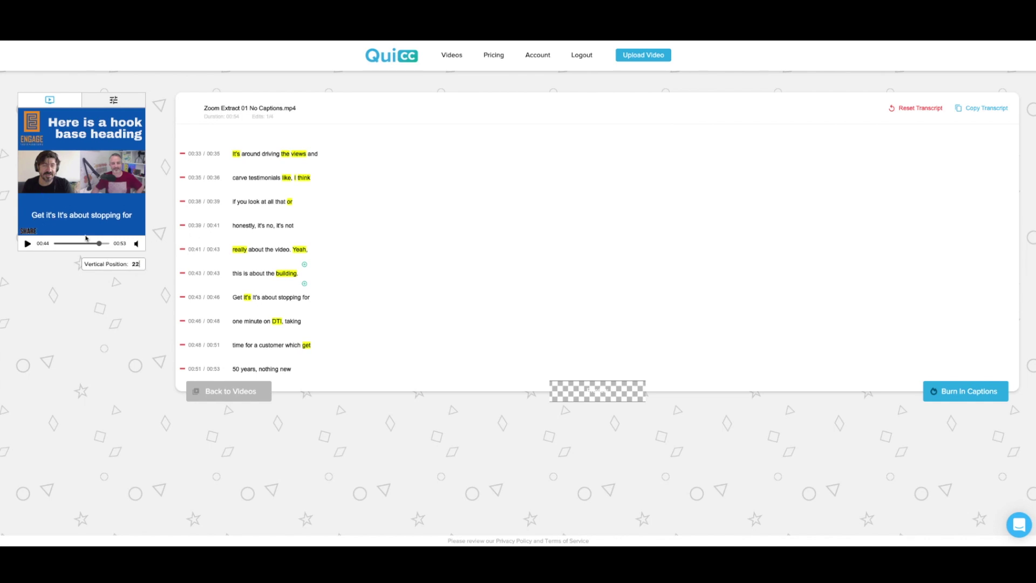
pyautogui.click(27, 243)
pyautogui.click(28, 244)
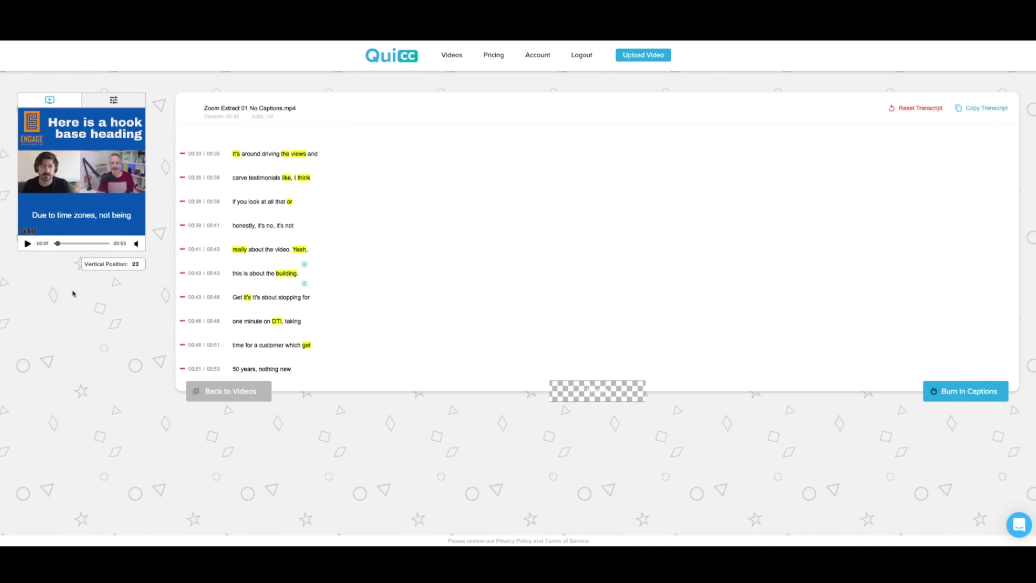
pyautogui.click(28, 243)
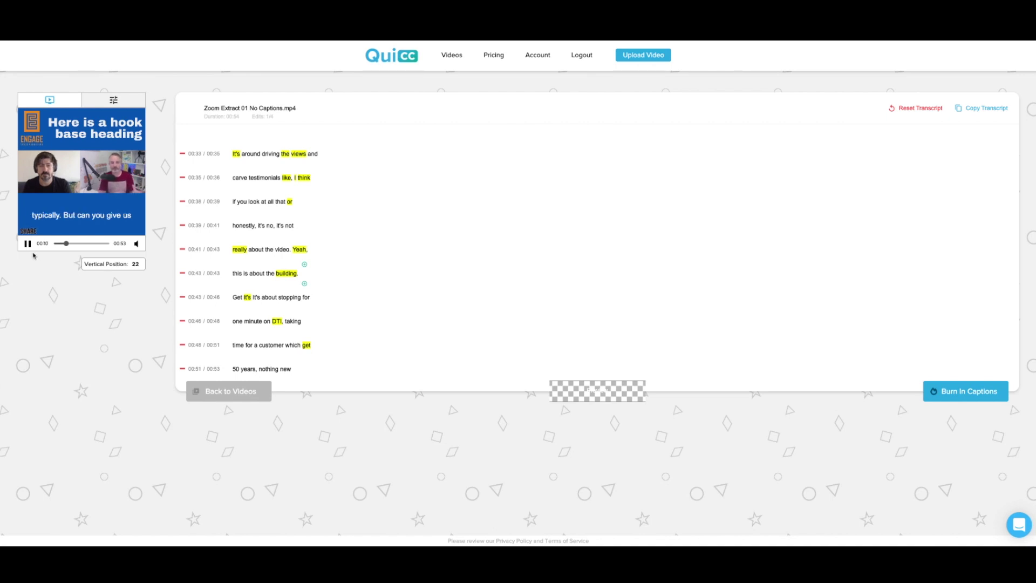
pyautogui.press('space')
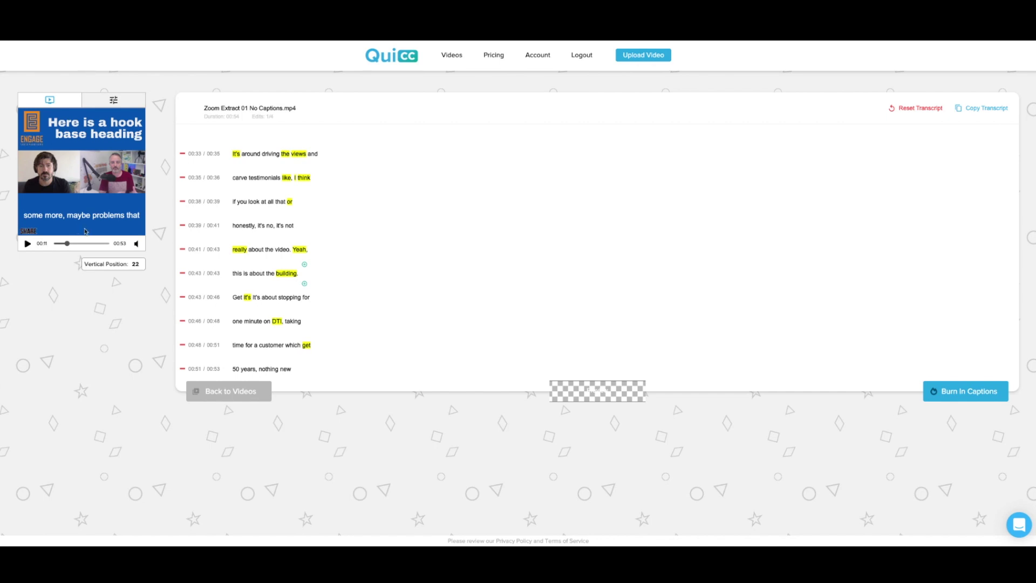
# Start burning the styled captions into Zoom Extract 01 No Captions.mp4.
pyautogui.click(964, 393)
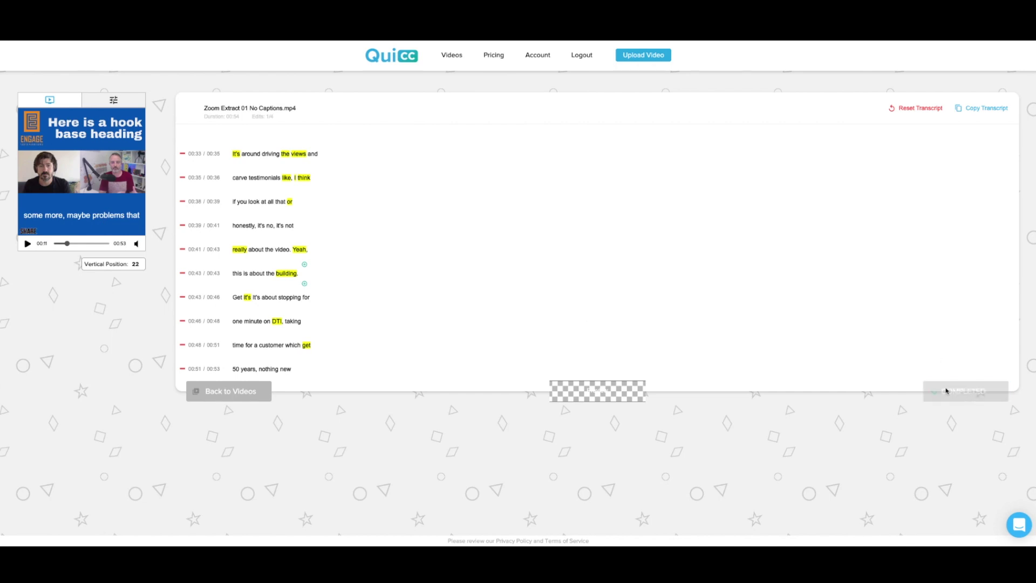